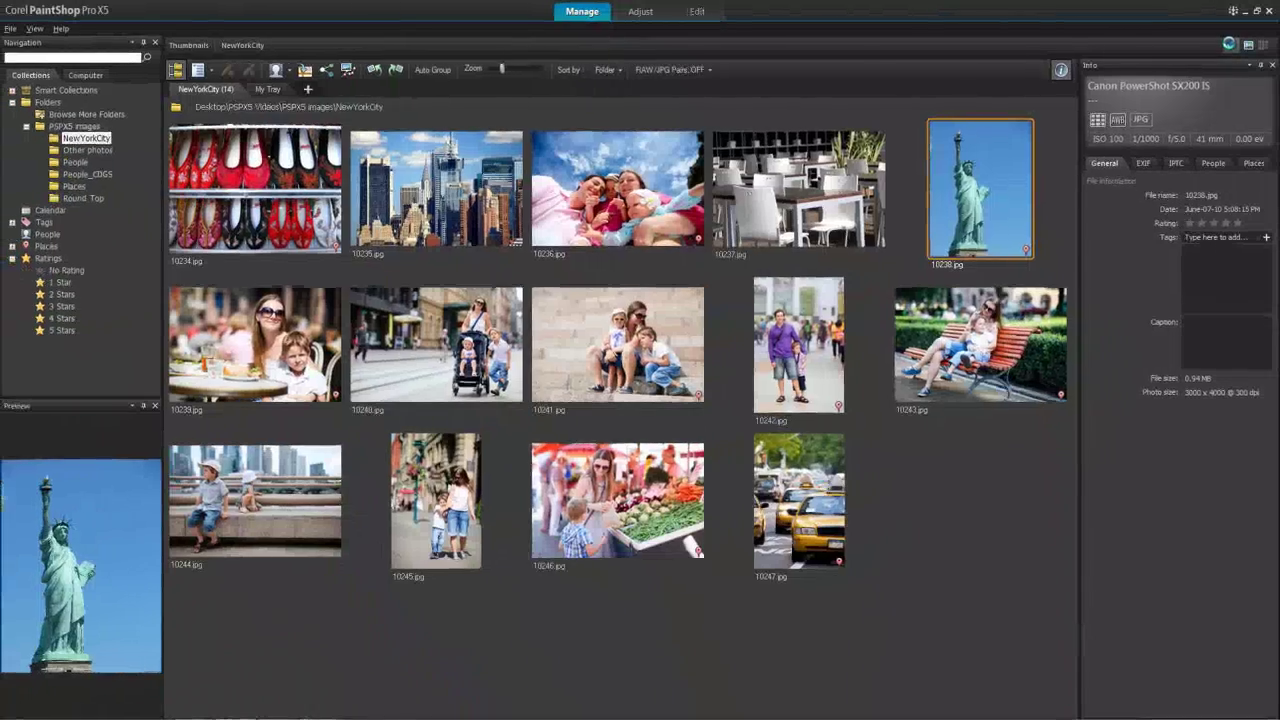
Step: Switch to the Map view showing RoundTop37's location on Mill St near Texas 237
left_click(1211, 64)
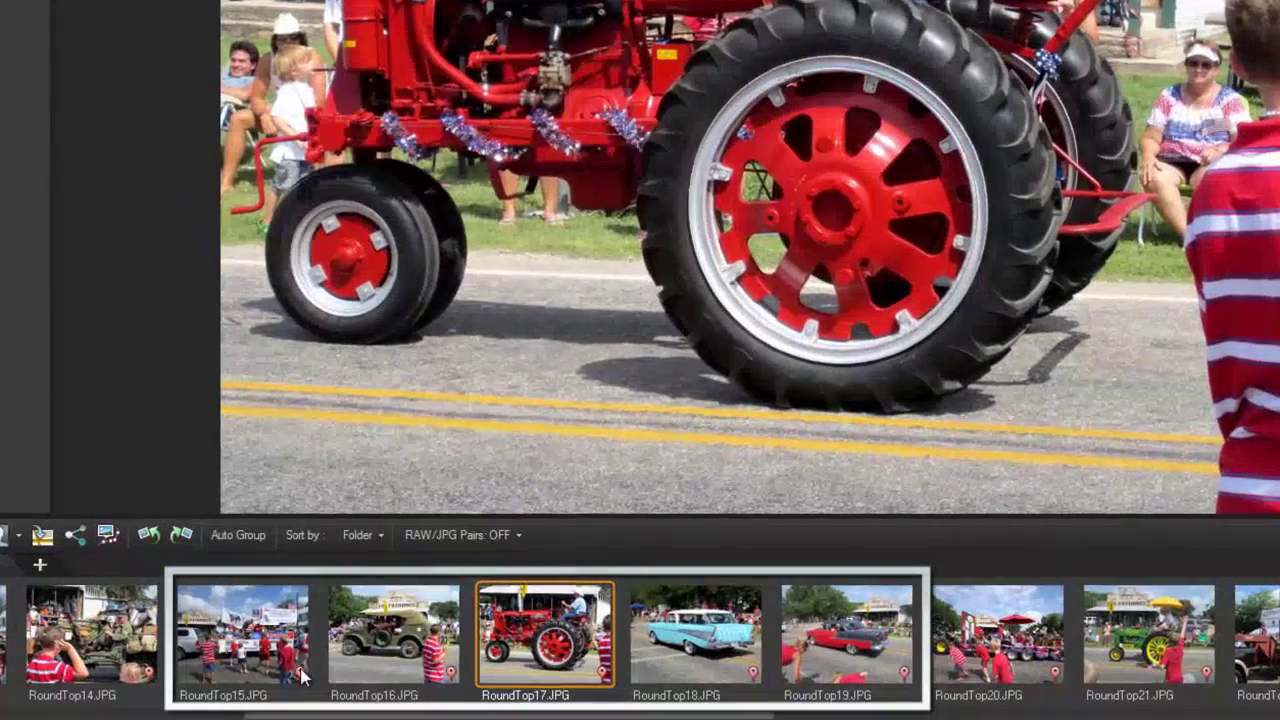
mouse_move(324, 689)
mouse_move(755, 690)
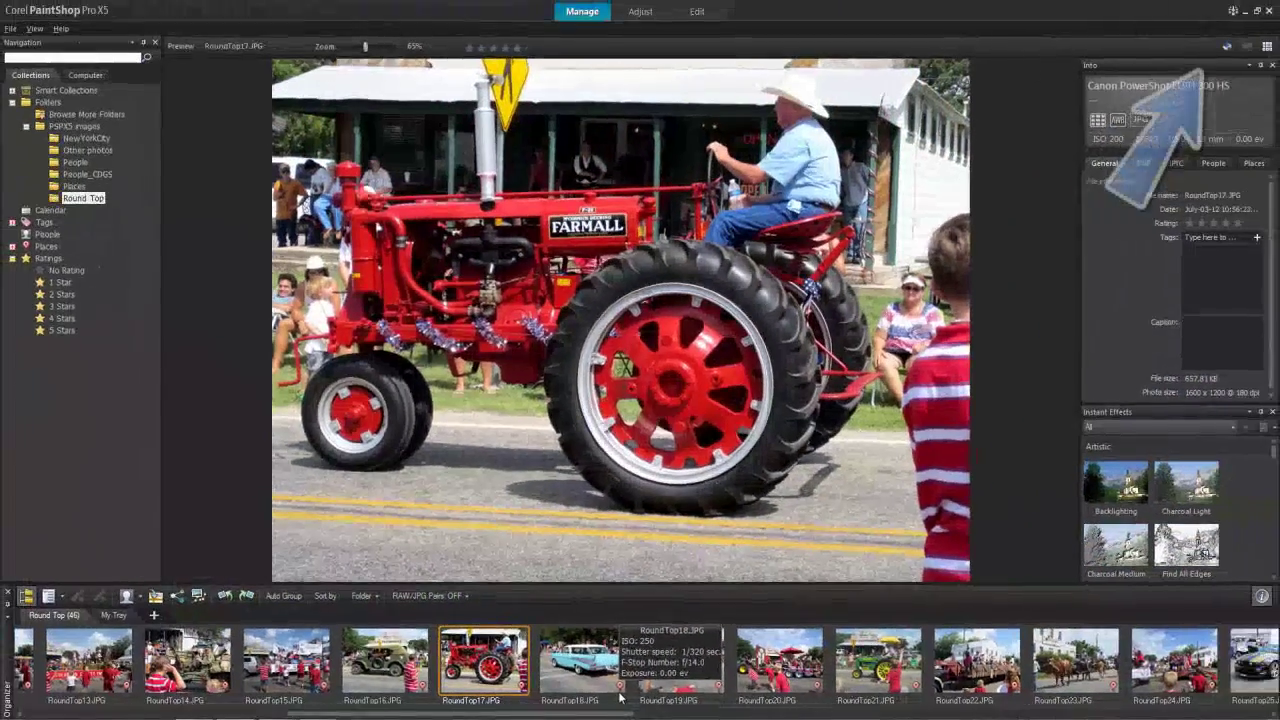
left_click(1226, 46)
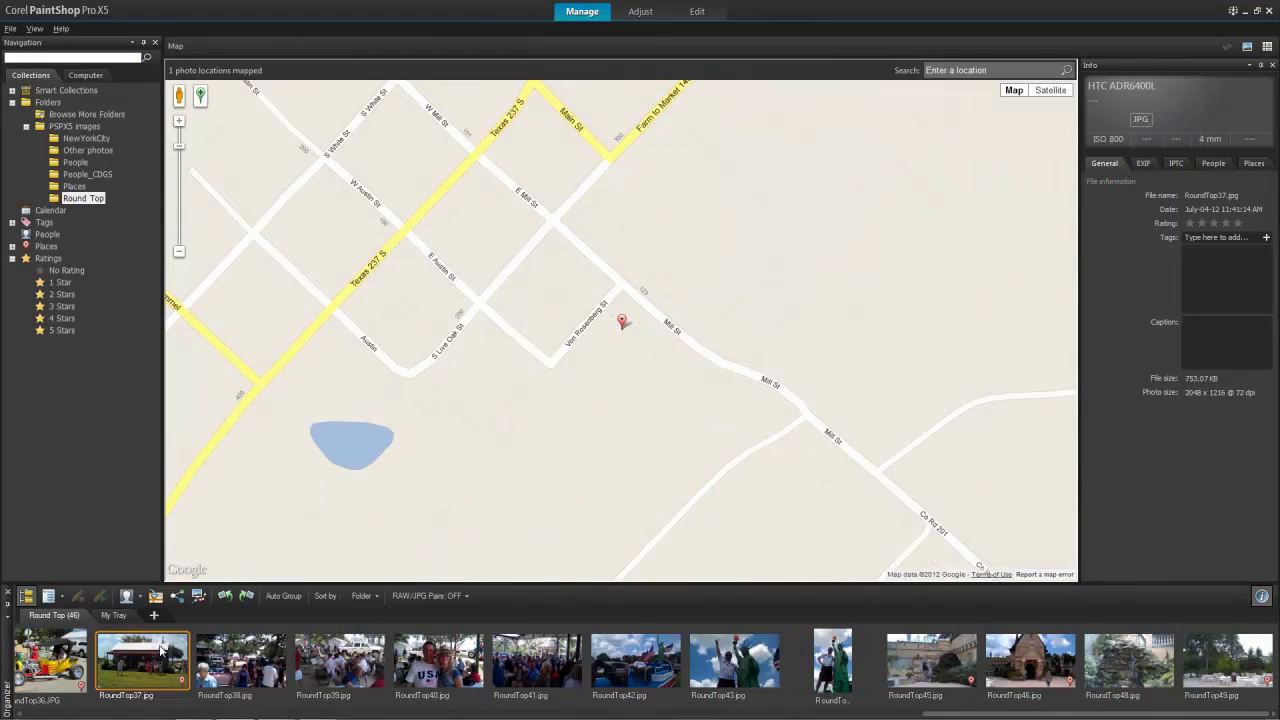
Step: Locate RoundTop46 near Round Top, select all photos to show their locations, then select RoundTop37
left_click(1044, 678)
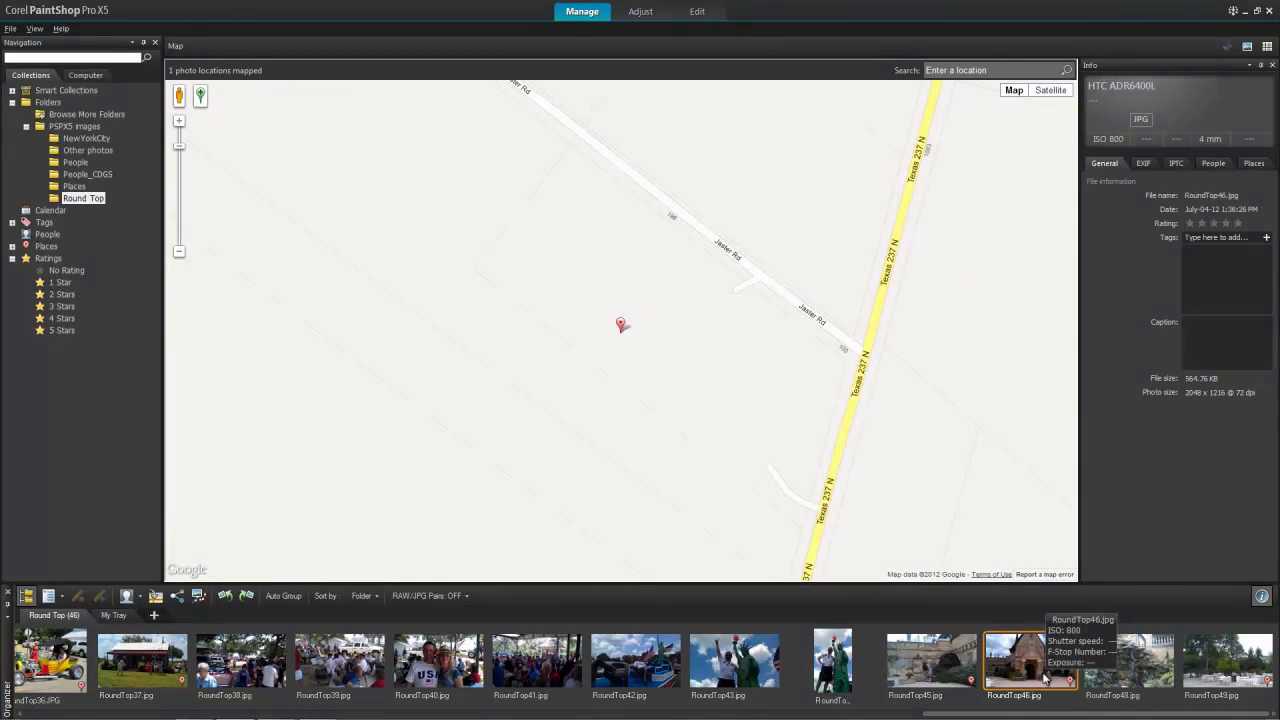
scroll(568, 314, "down", 1)
scroll(568, 314, "down", 1)
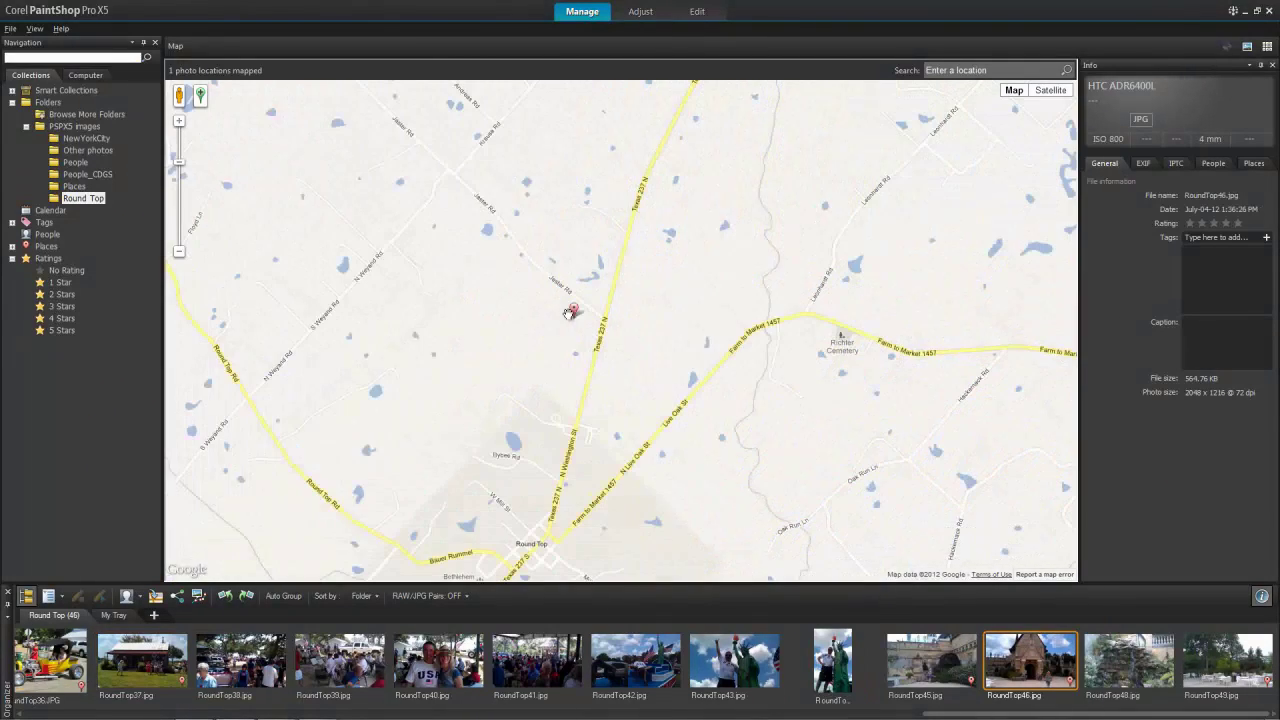
left_click_drag(586, 371, 657, 263)
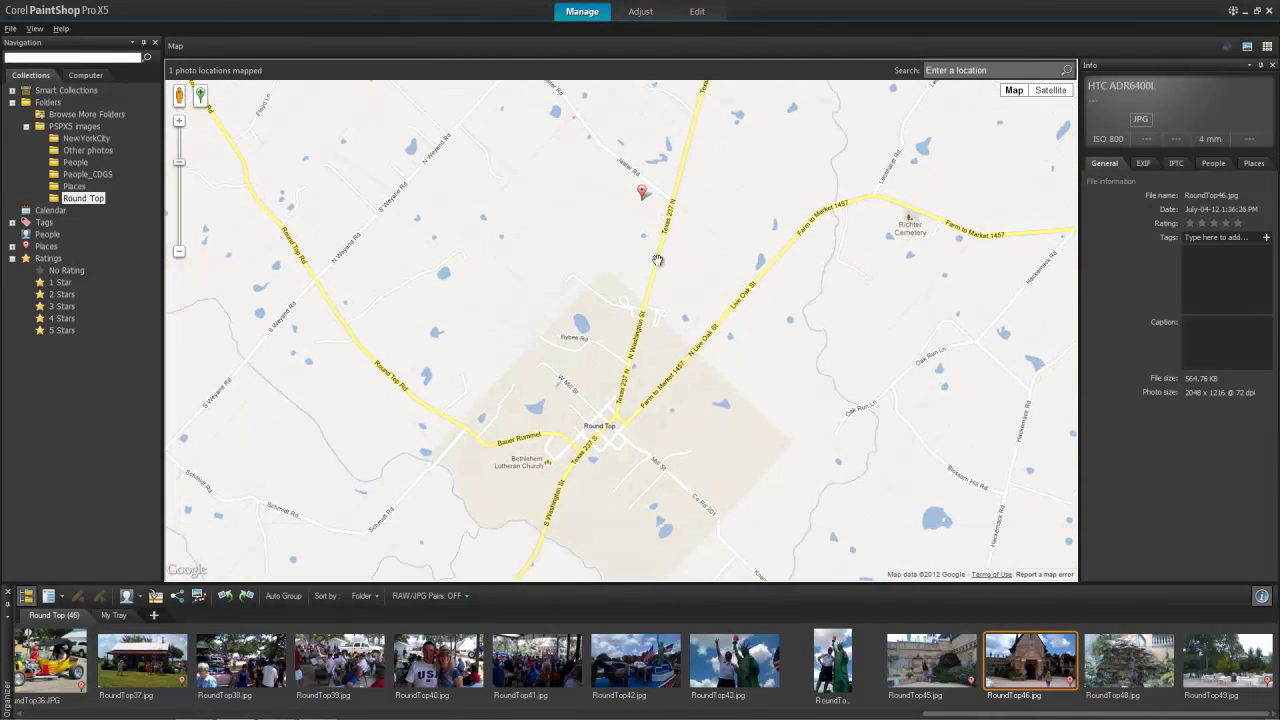
left_click(179, 121)
left_click(179, 121)
left_click_drag(534, 134, 480, 440)
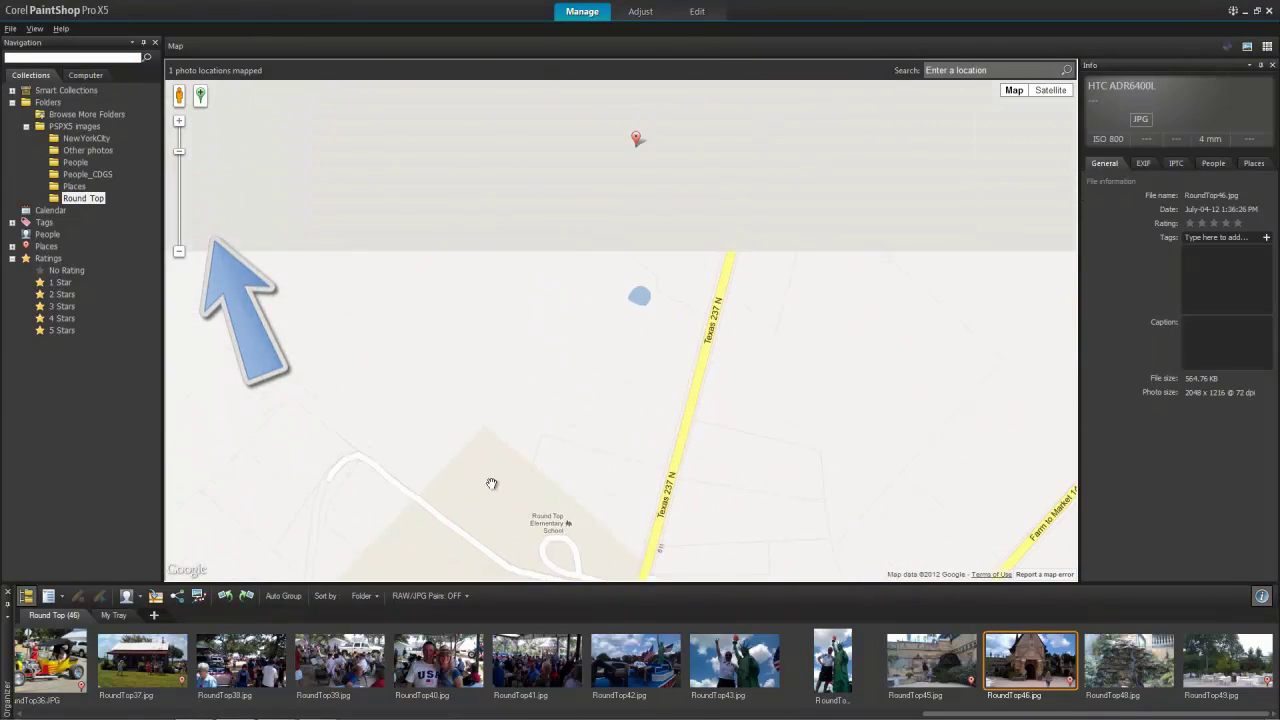
key("ctrl+a")
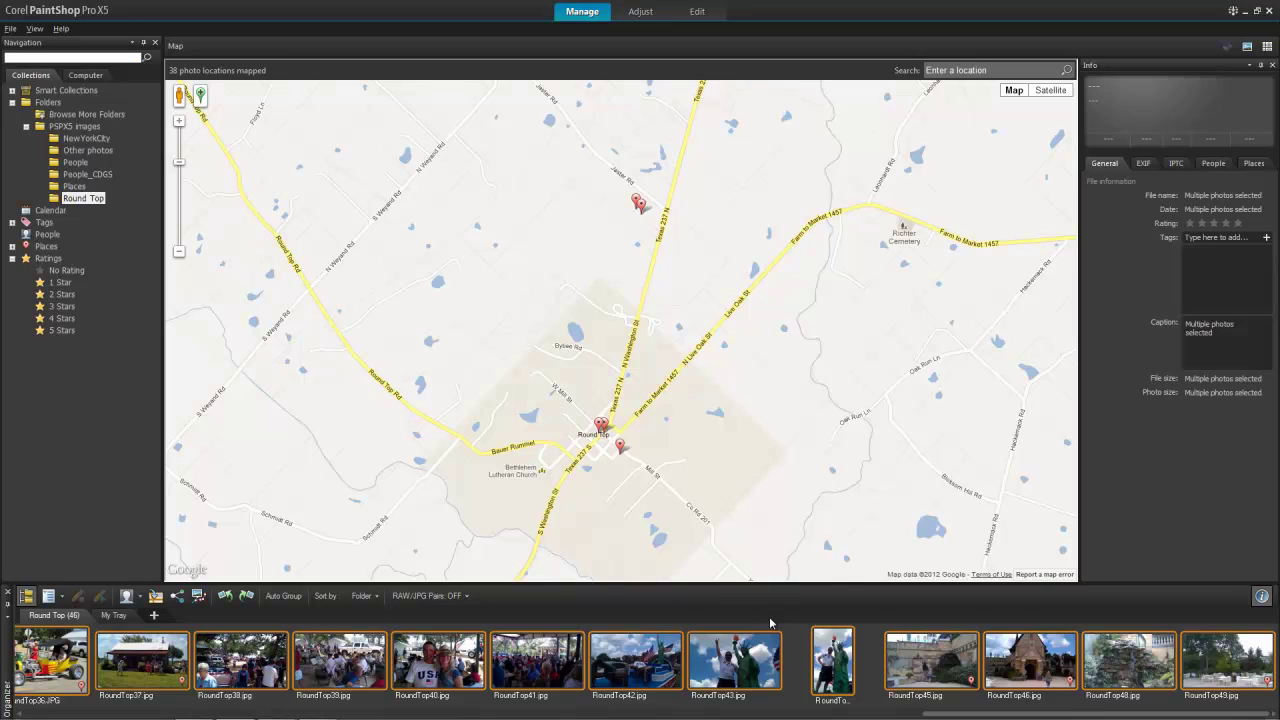
left_click(157, 660)
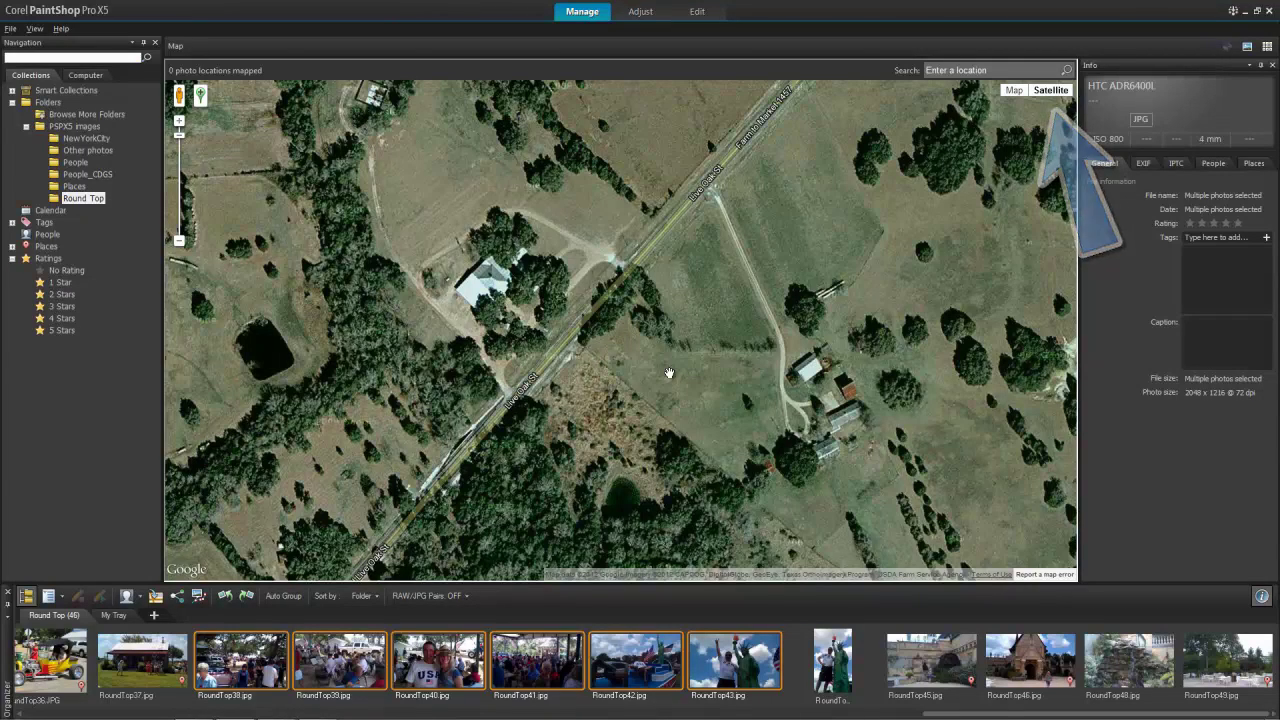
Step: Pin the six selected photos RoundTop38–43 on the farmhouse in the satellite map
left_click_drag(672, 372, 766, 369)
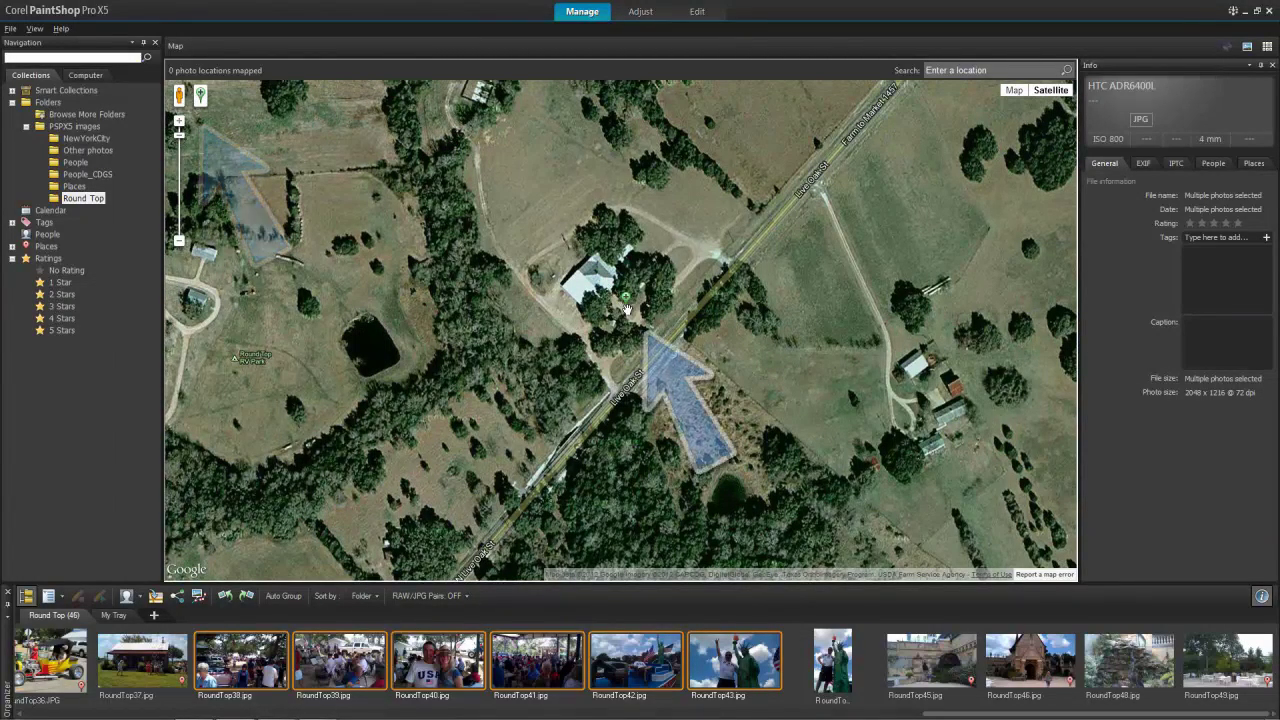
left_click(626, 300)
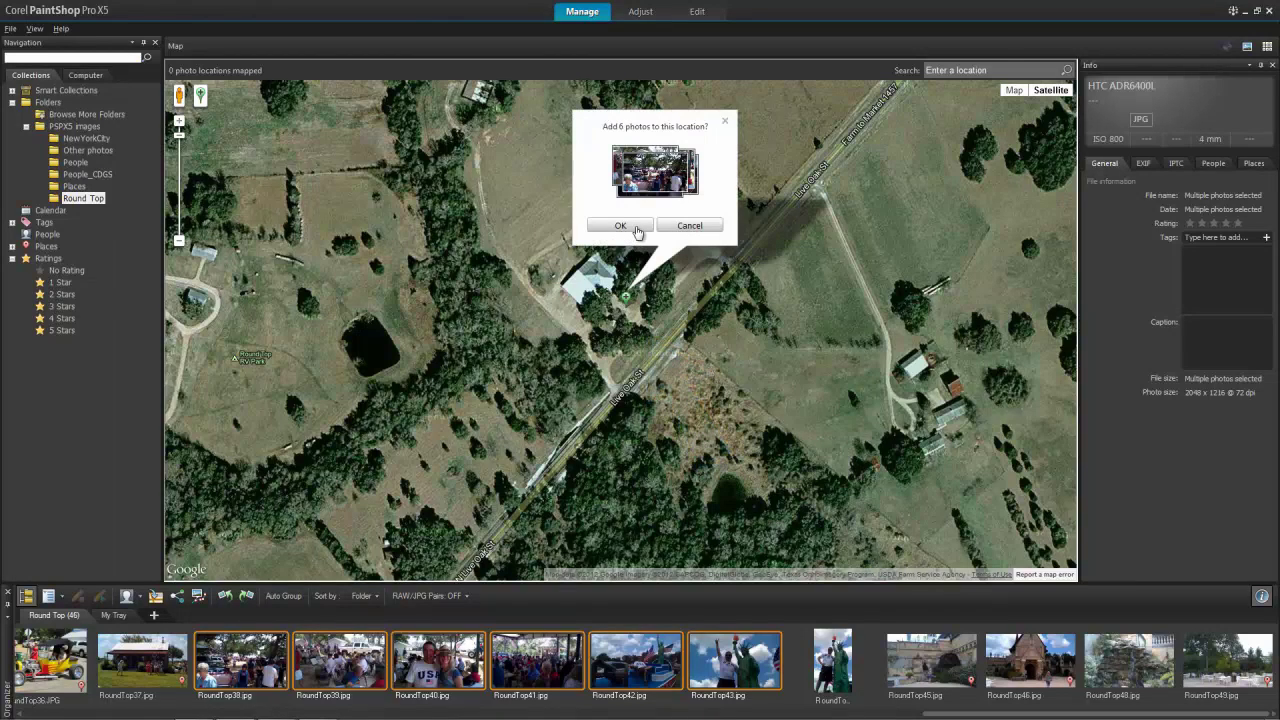
left_click(621, 226)
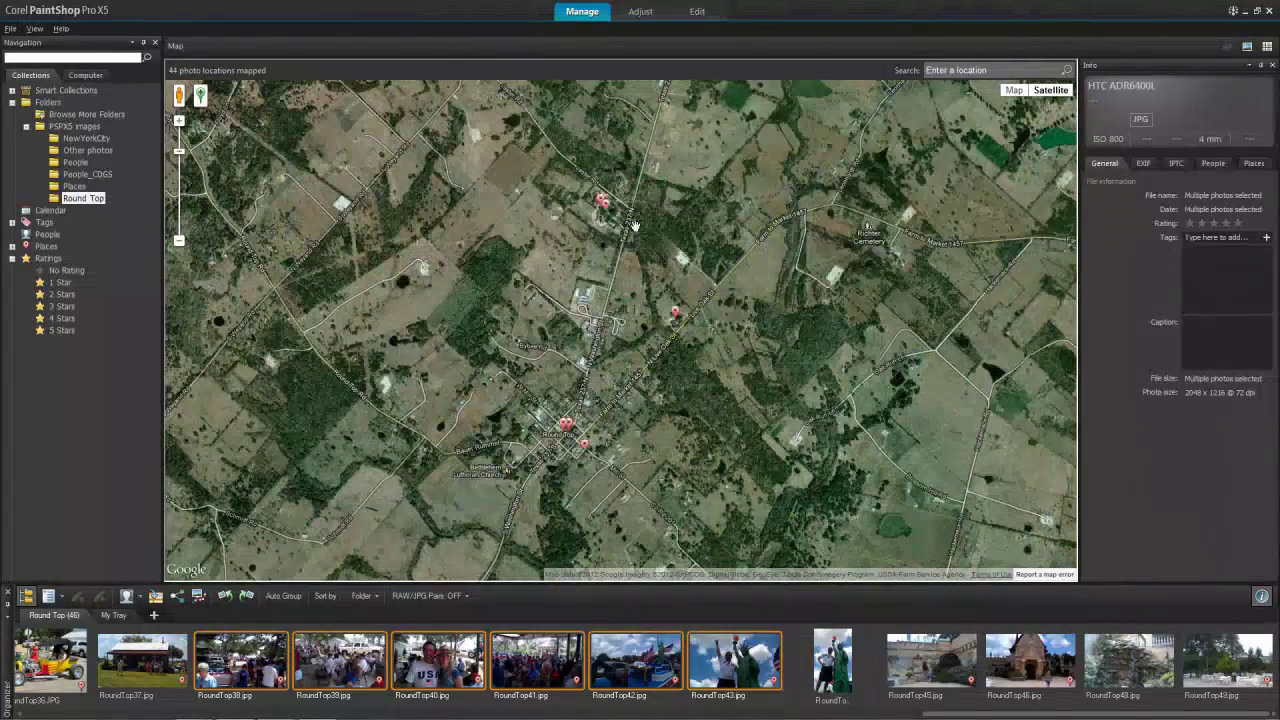
Step: Geotag CGS31307 at Golden Gate Bridge, move its pin toward Kirby Cove Road, then reopen Round Top
key("Up")
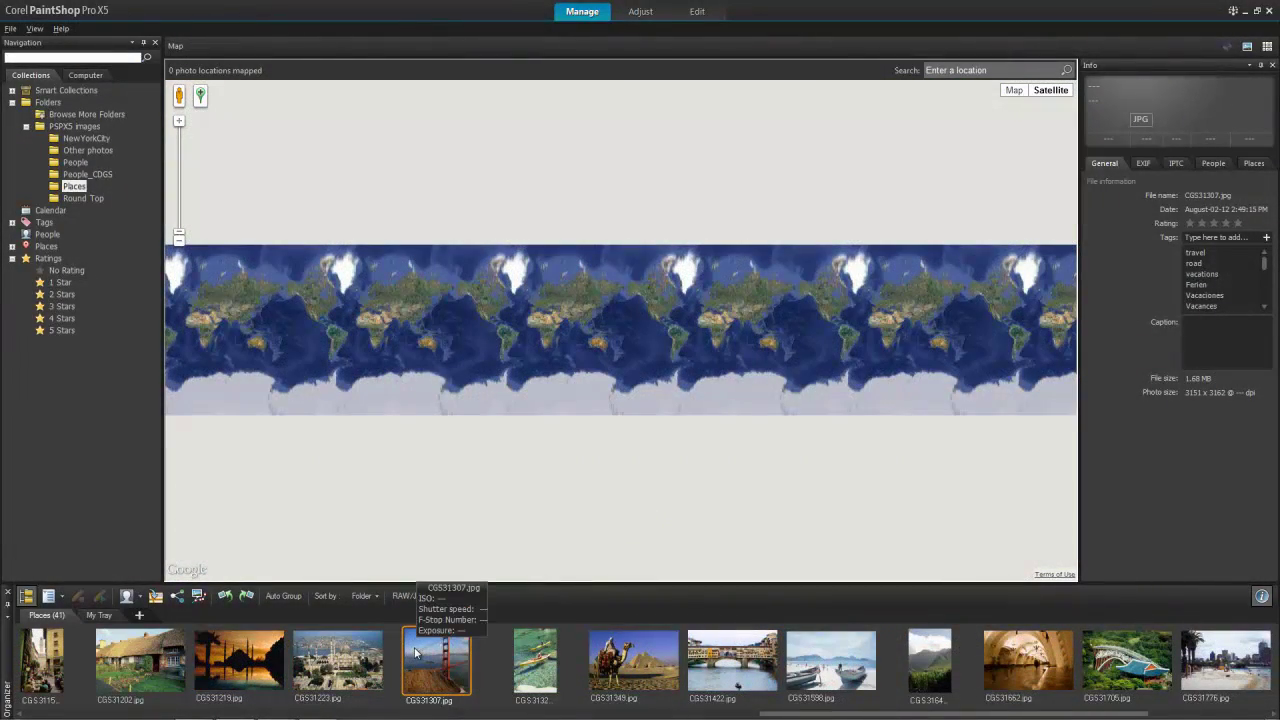
left_click(994, 70)
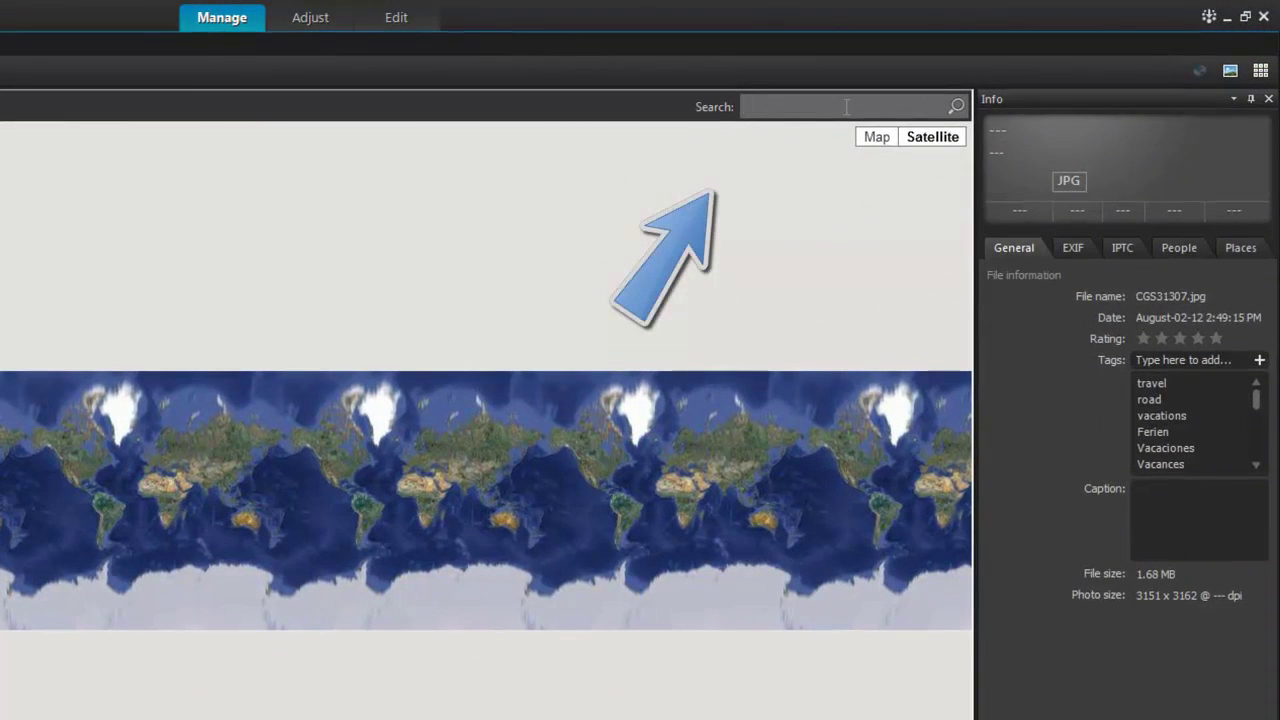
type("Golden")
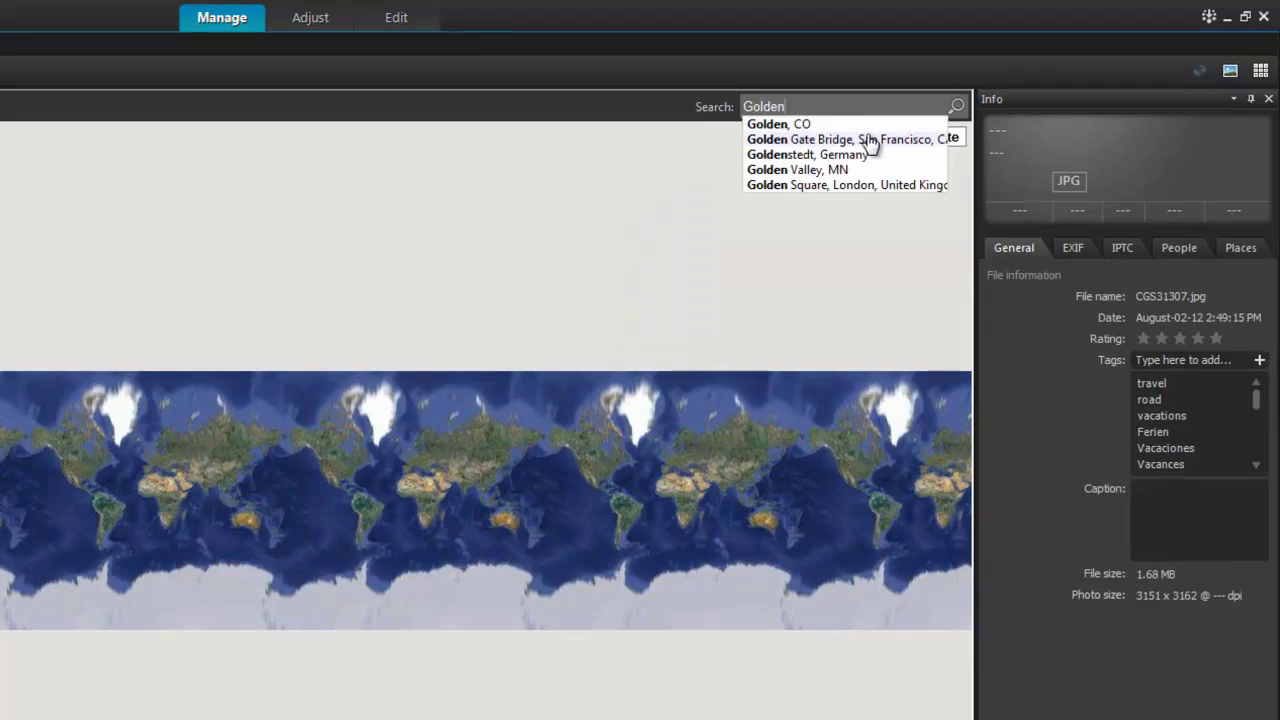
left_click(872, 143)
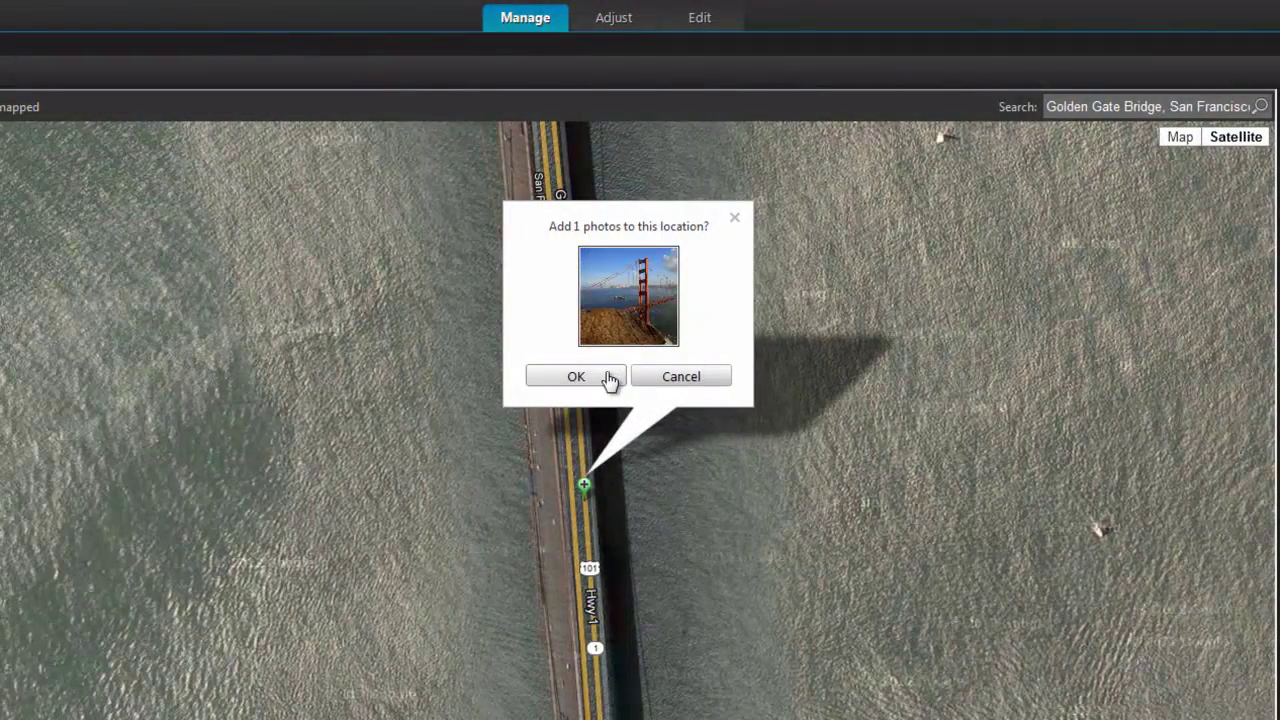
left_click(609, 379)
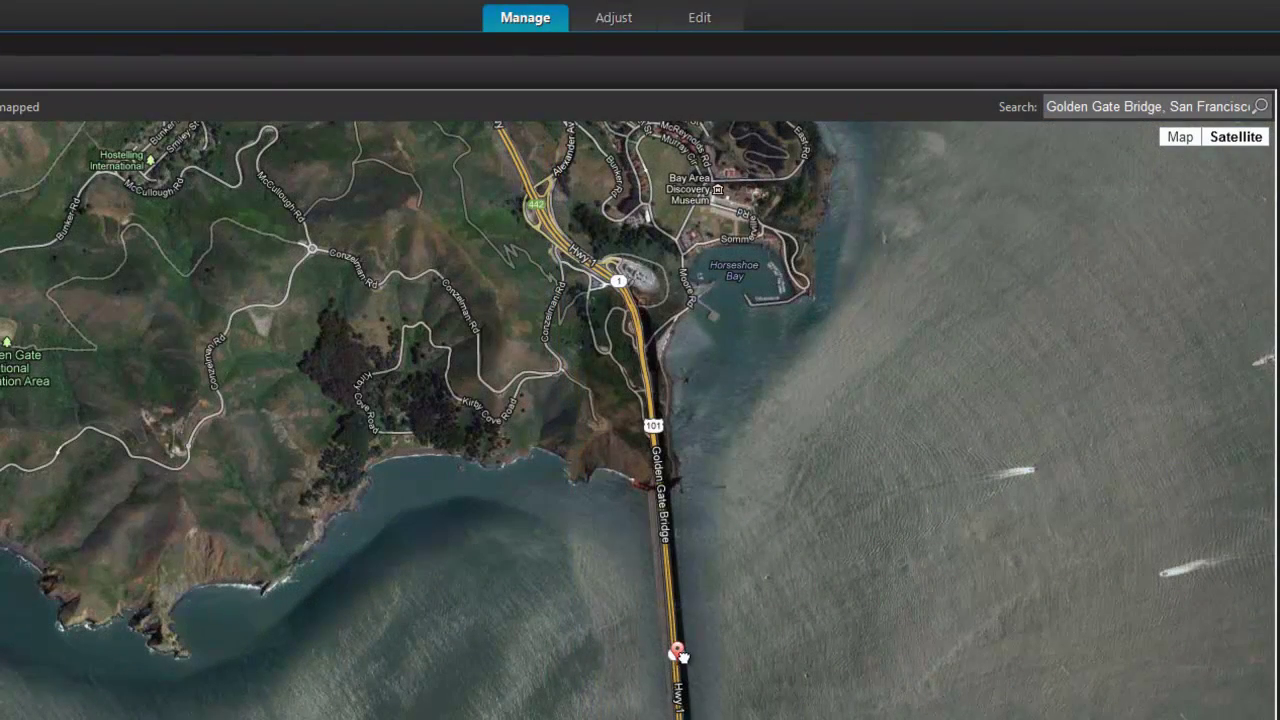
mouse_move(676, 652)
left_mouse_down()
mouse_move(563, 425)
mouse_move(516, 378)
left_mouse_up()
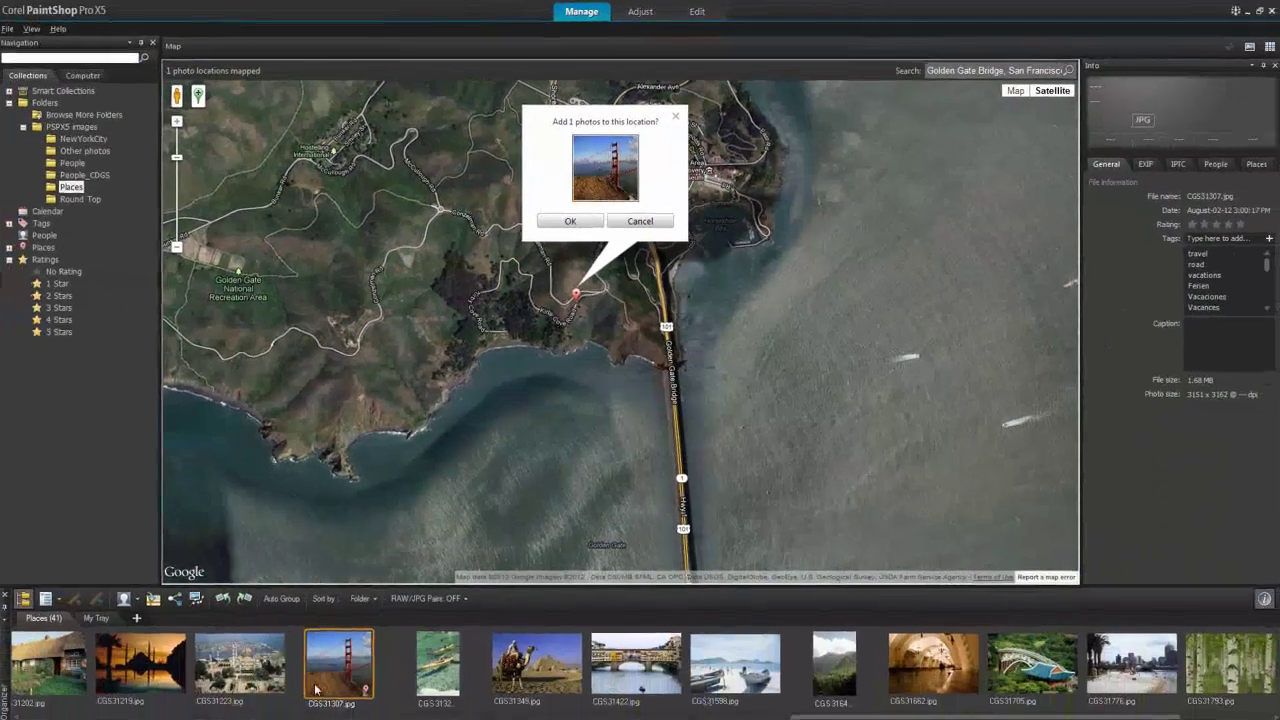
left_click(83, 198)
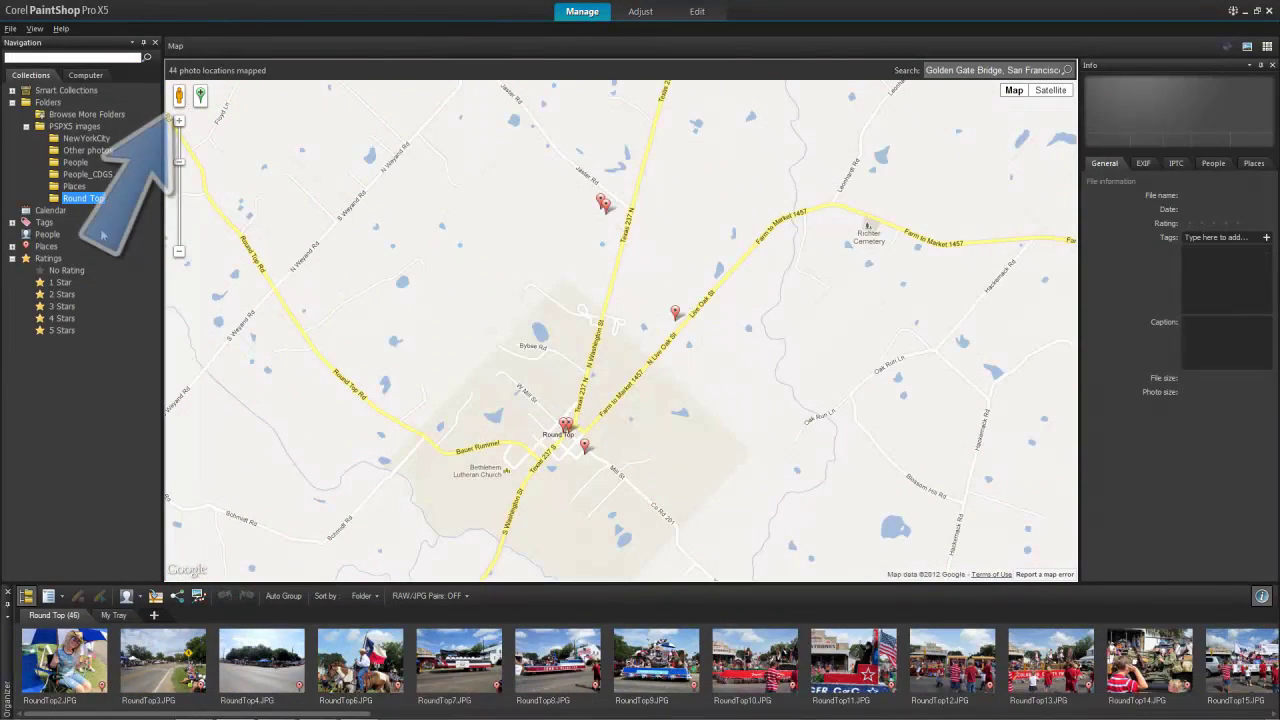
Step: Explore RoundTop4's location in Street View near W Mill St, then preview it full-screen
left_click(258, 652)
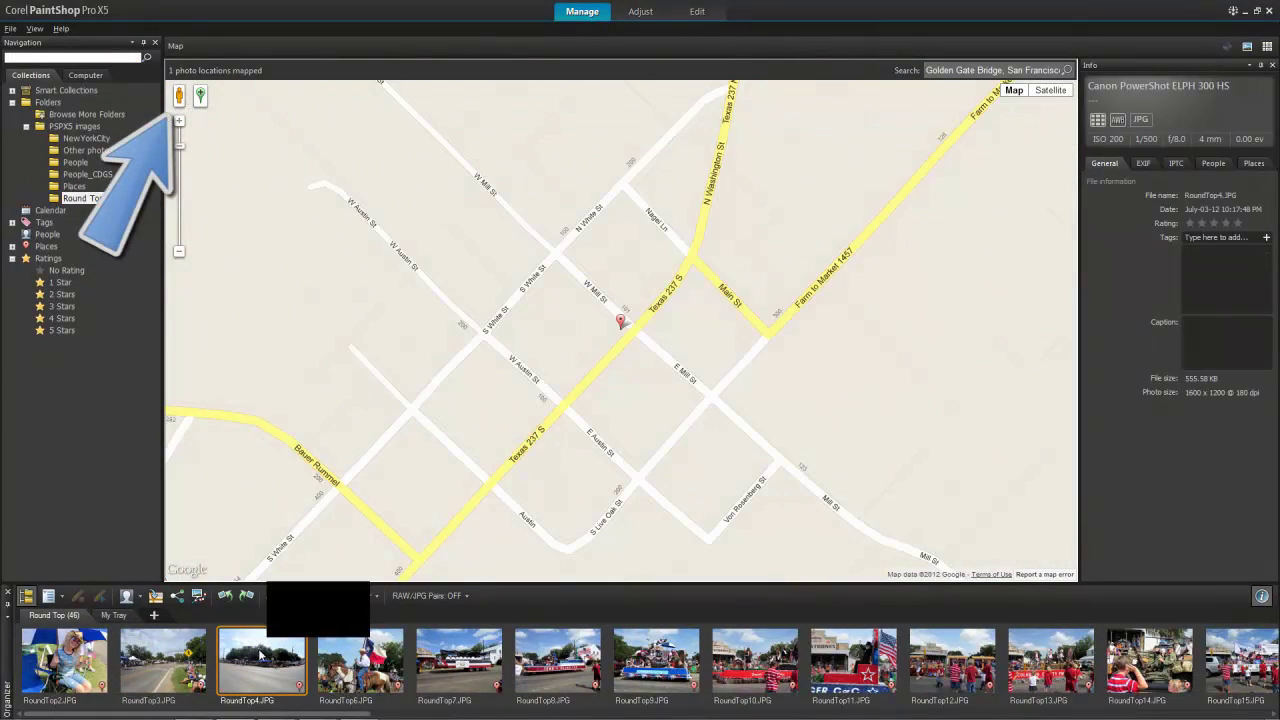
left_click_drag(181, 95, 623, 320)
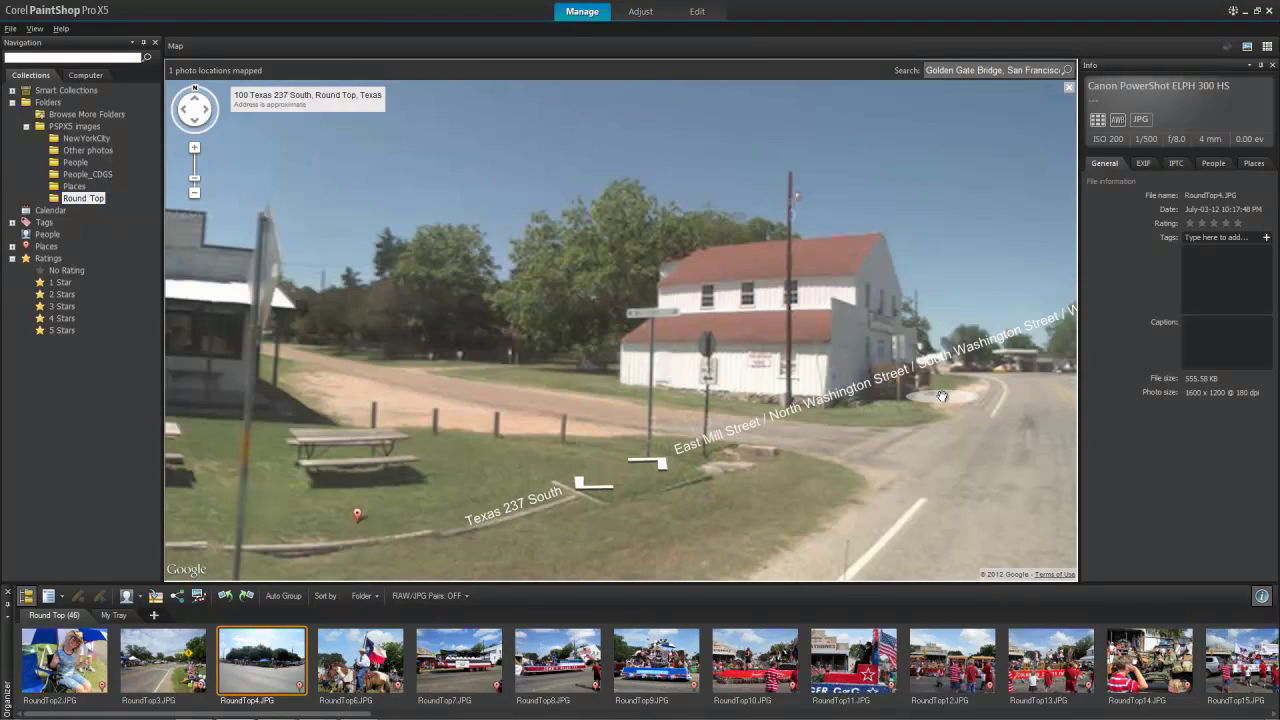
left_click(502, 401)
left_click_drag(462, 400, 672, 384)
double_click(276, 655)
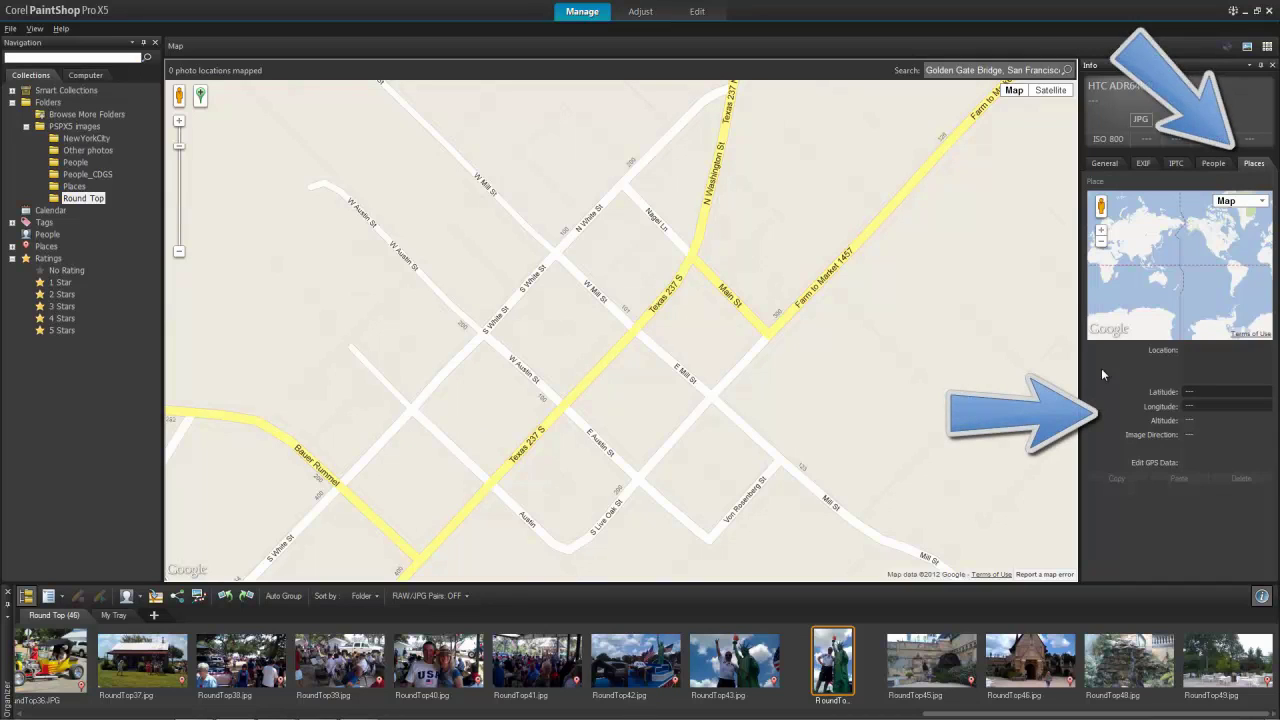
Step: Copy RoundTop43's GPS data onto RoundTop44, zoom the map out, and select RoundTop37
left_click(766, 641)
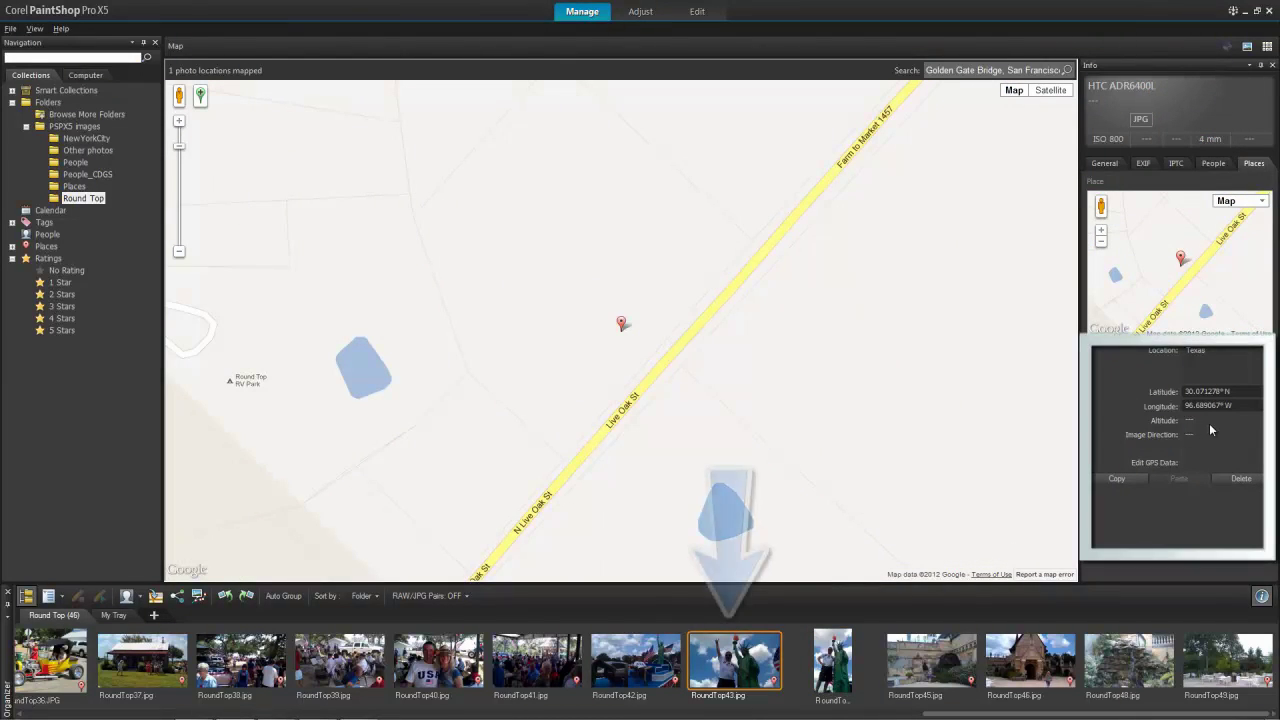
left_click(1117, 478)
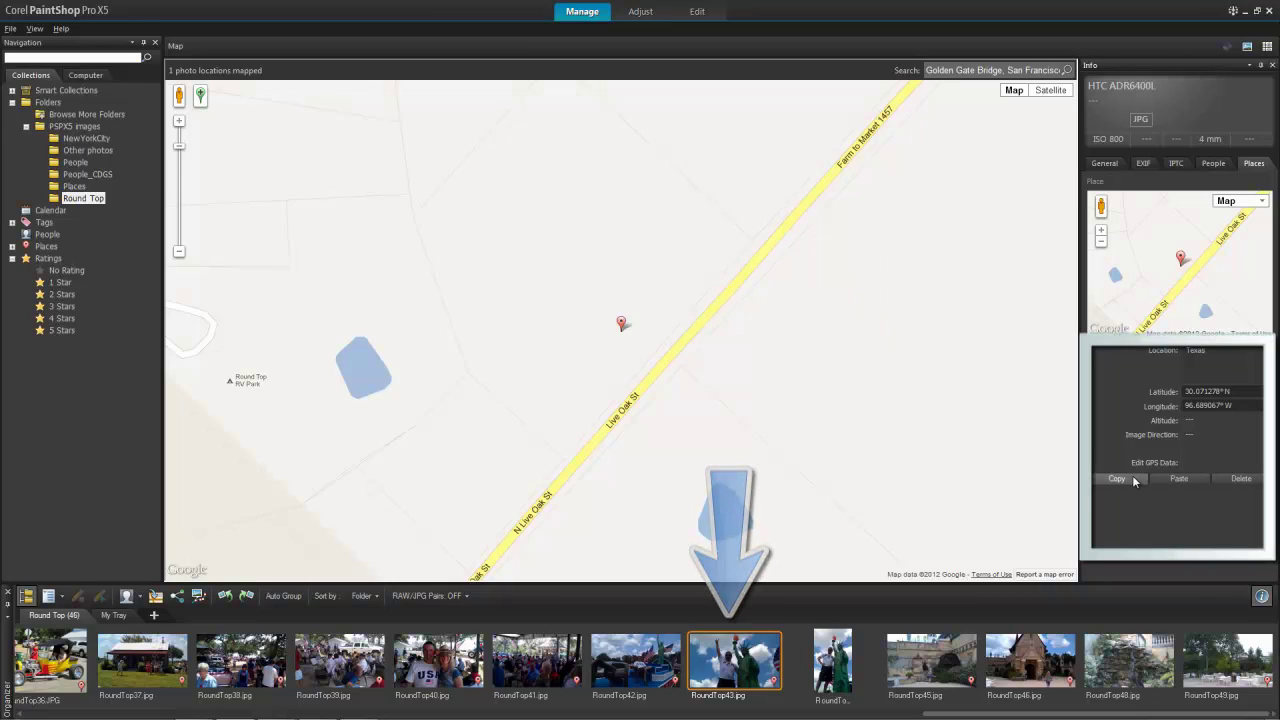
left_click(832, 660)
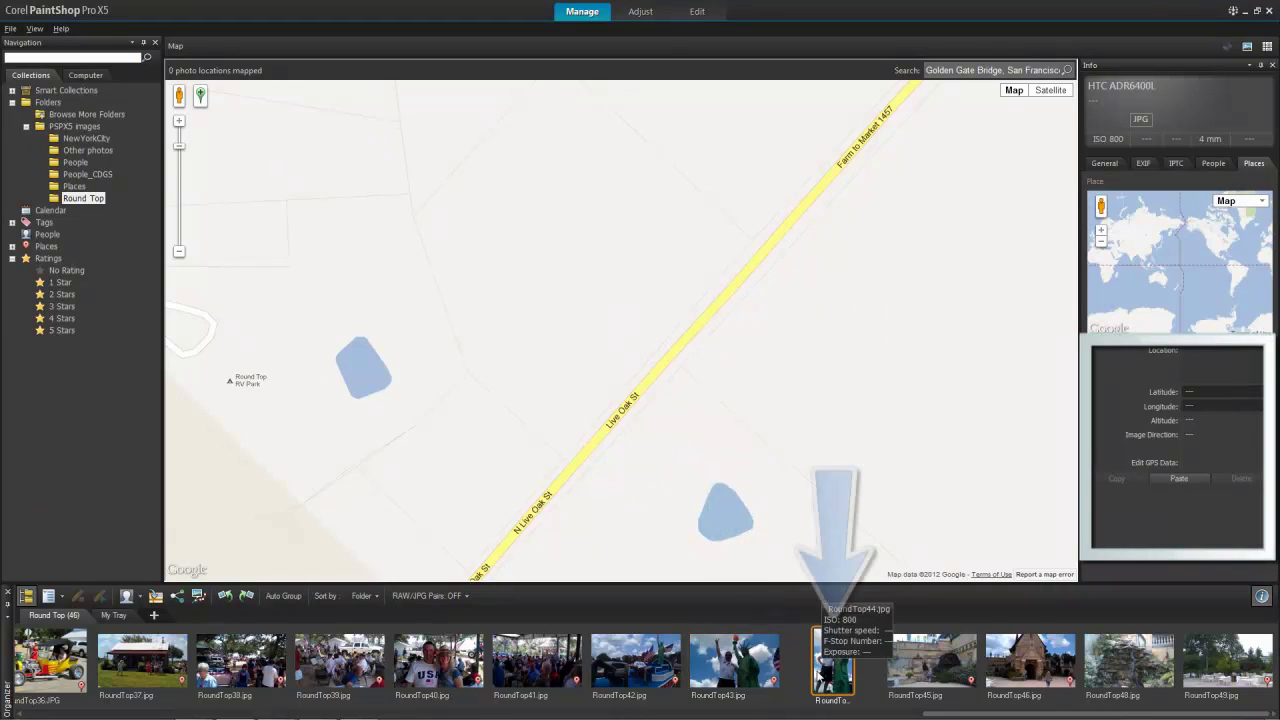
left_click(1175, 478)
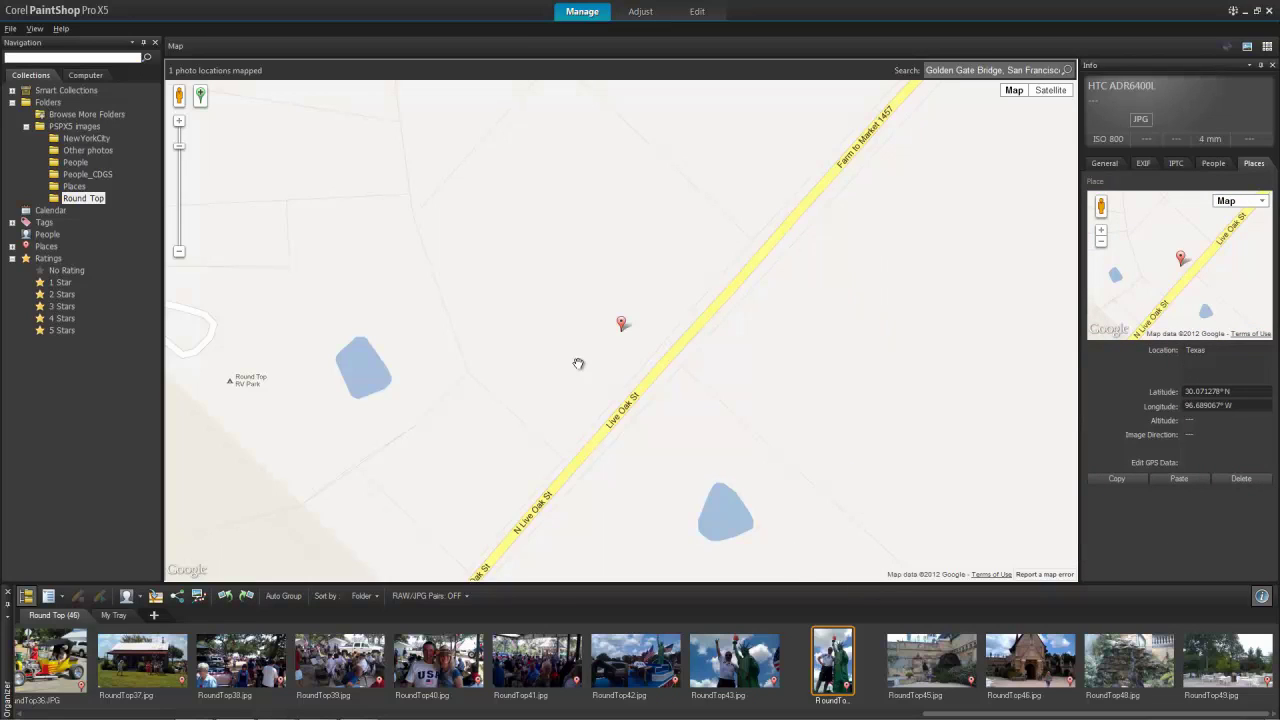
left_click(179, 253)
left_click(179, 253)
left_click(179, 253)
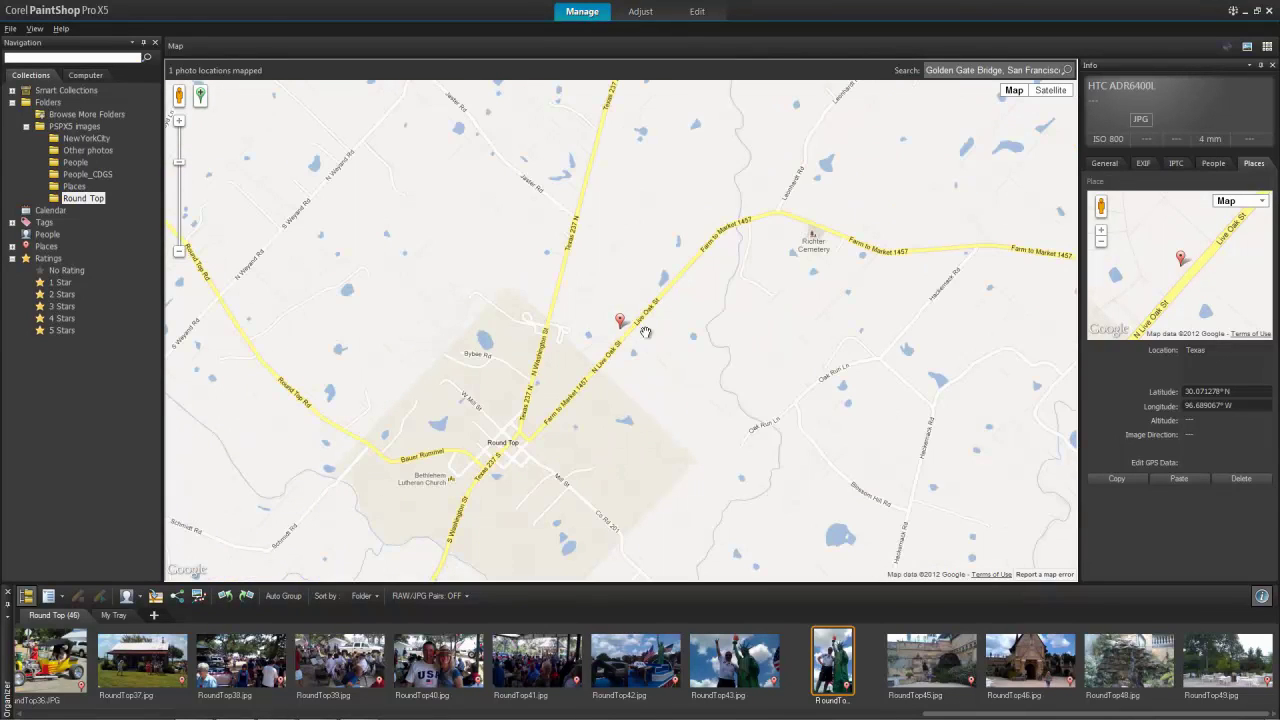
left_click(142, 660)
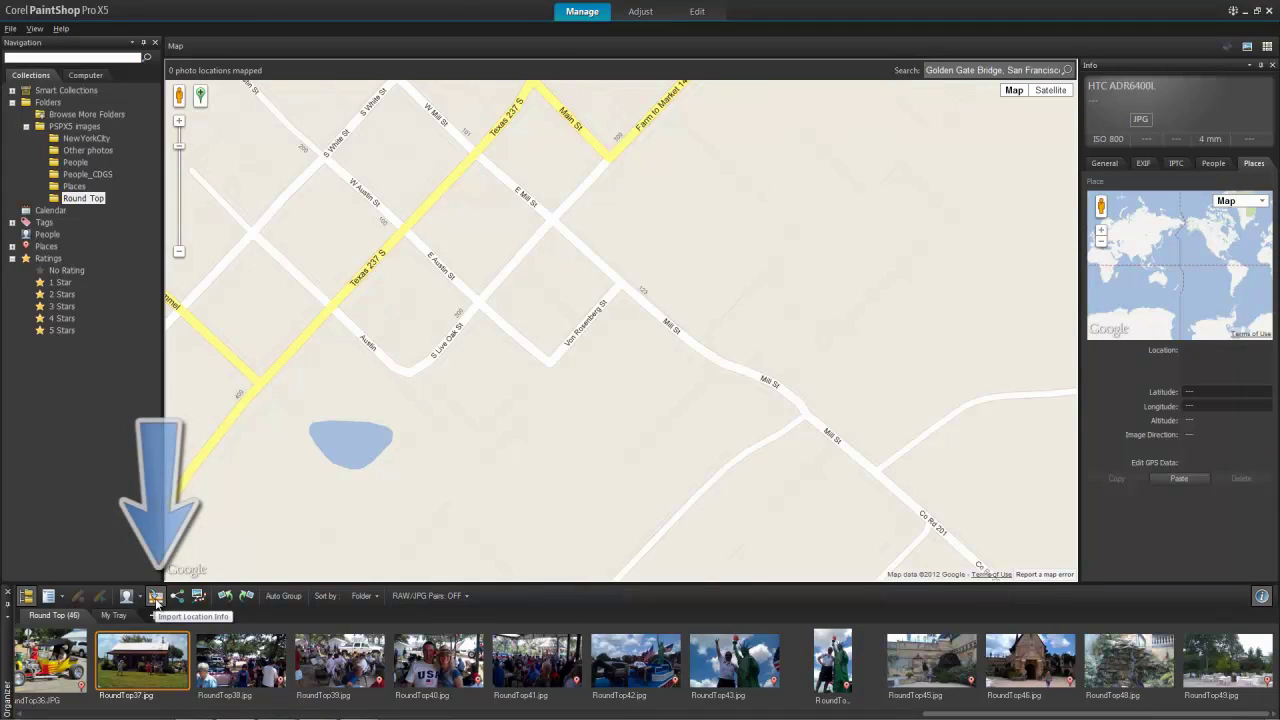
Step: Import location info for the photos
left_click(155, 595)
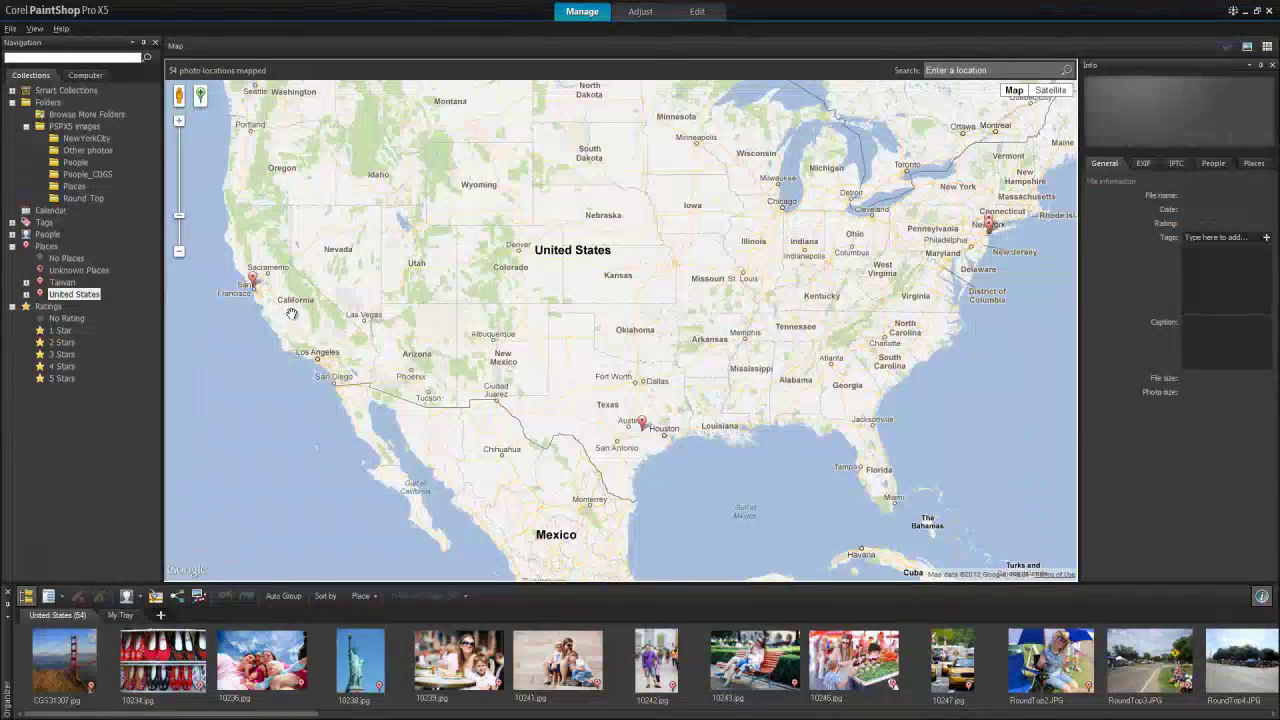
Step: Browse New York places: 5th Ave, 65th Street Transverse Rd, Statue of Liberty, then all nine photos
left_click(26, 295)
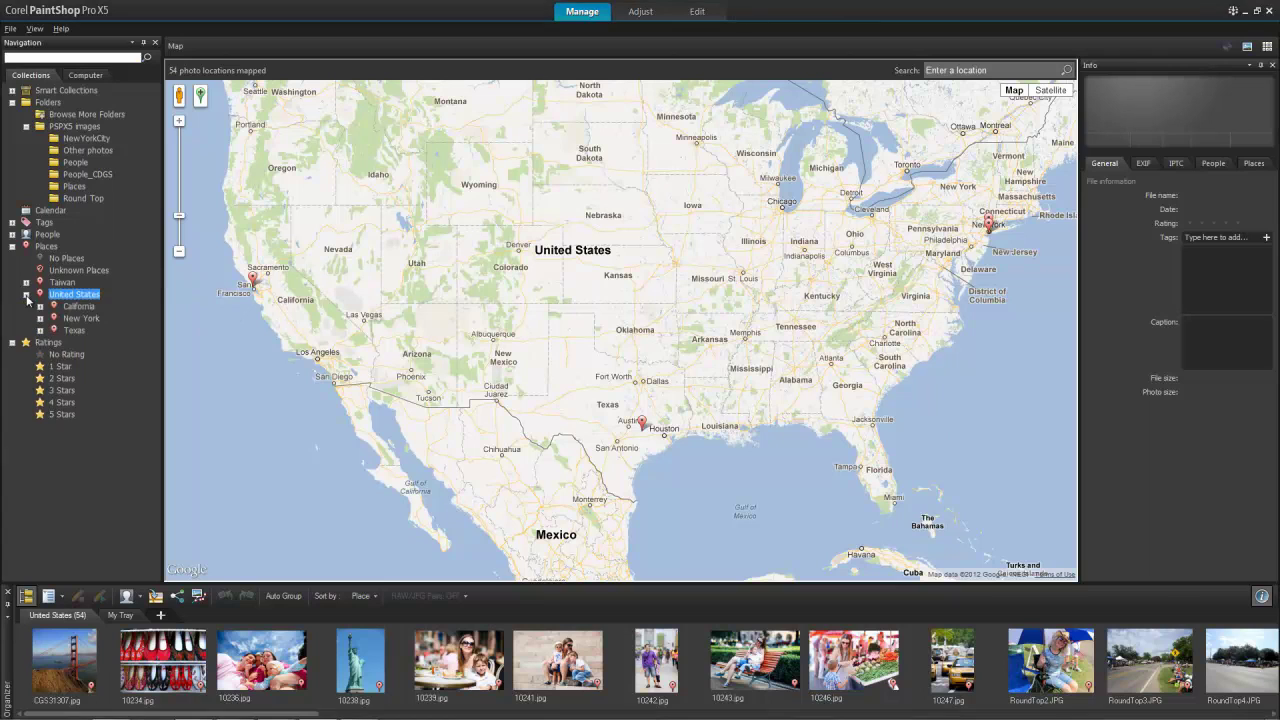
left_click(81, 318)
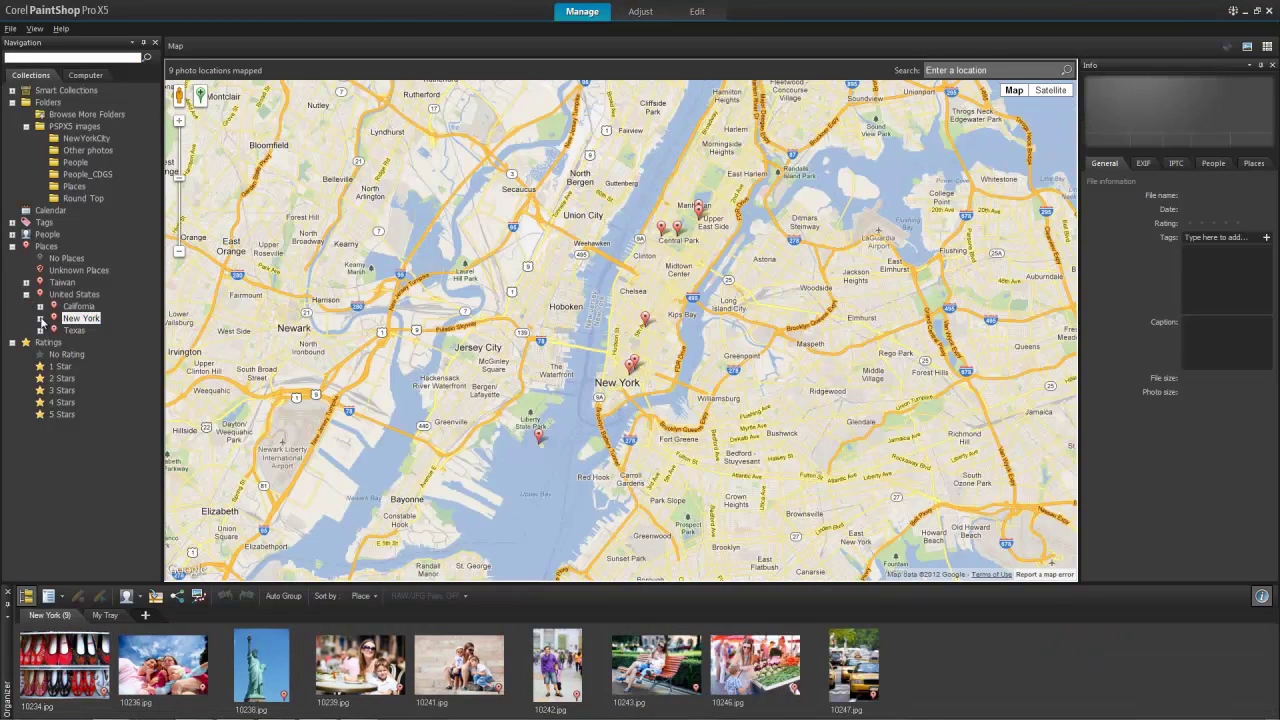
left_click(40, 318)
left_click(97, 343)
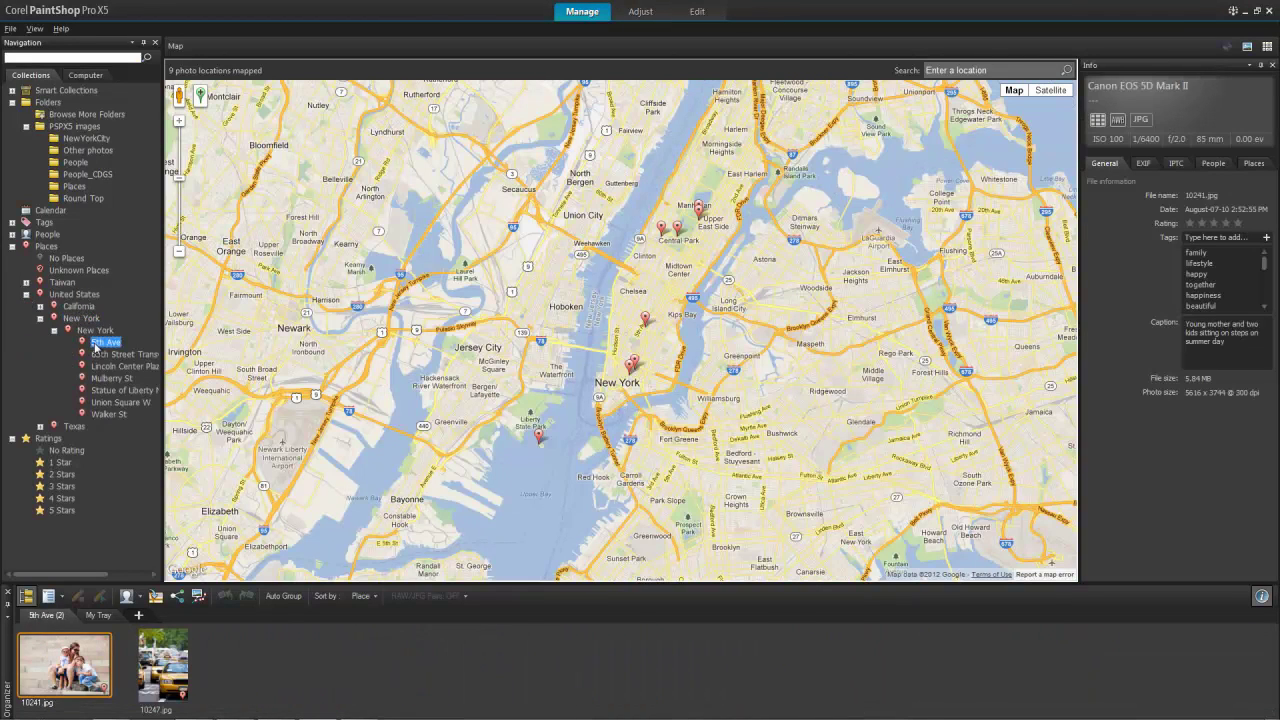
left_click(127, 368)
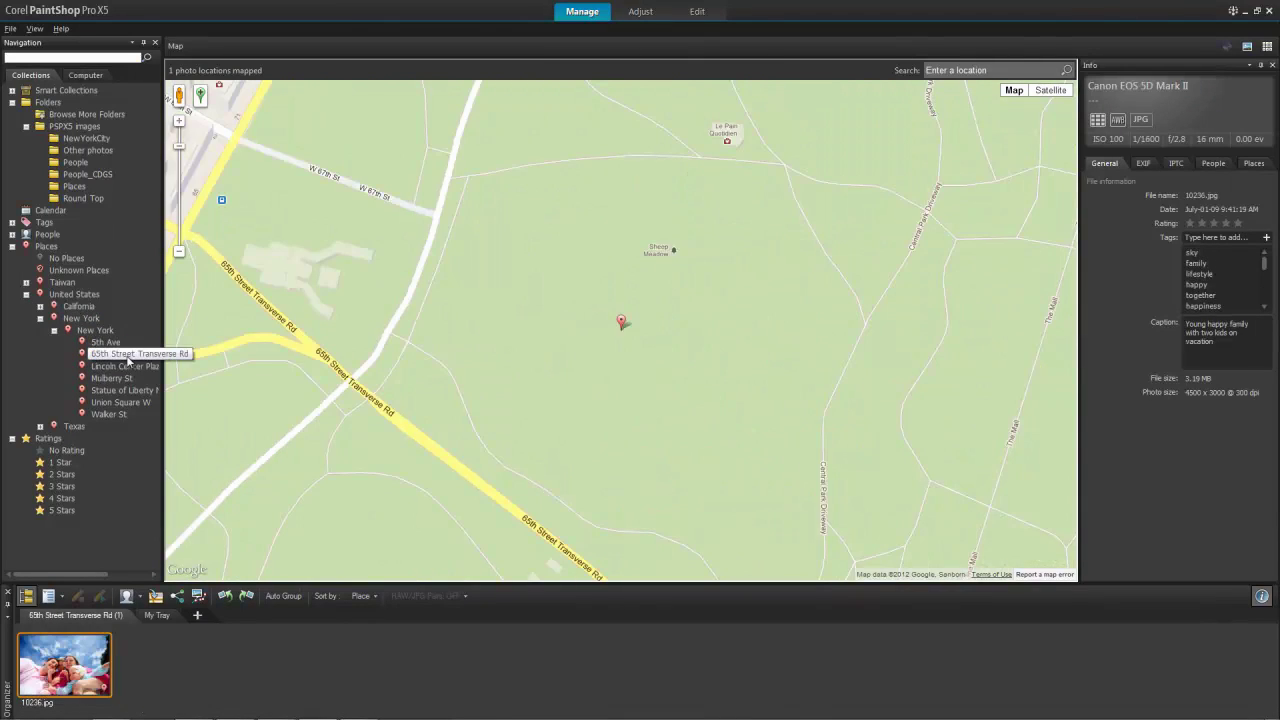
left_click(127, 391)
left_click(81, 318)
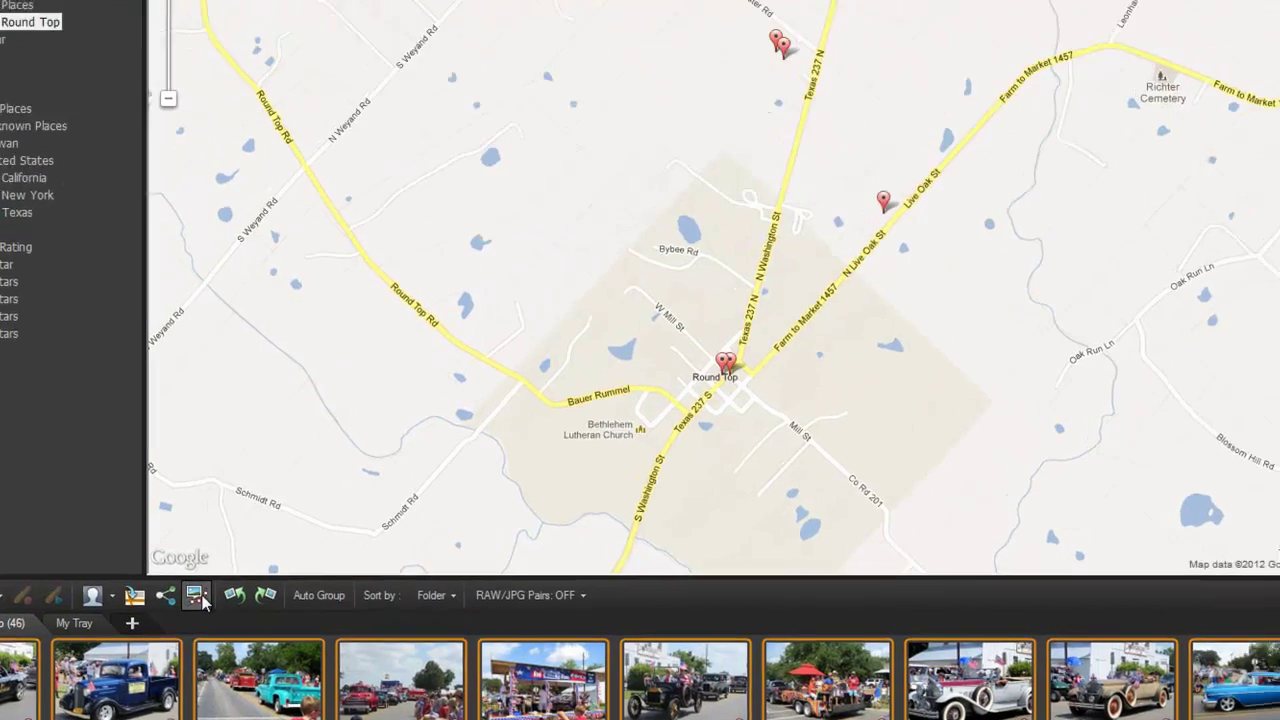
Step: Start a Share My Trip project for the 44 Round Top photos, dismissing the introduction
left_click(287, 544)
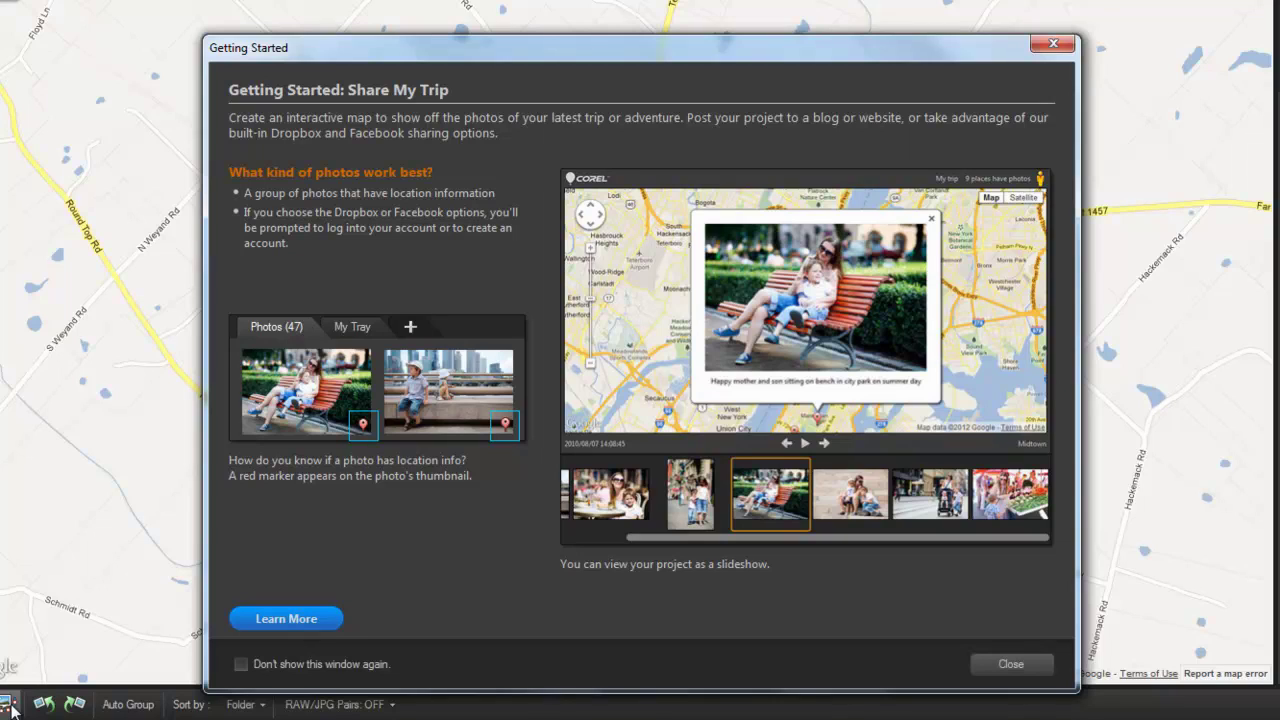
left_click(1005, 660)
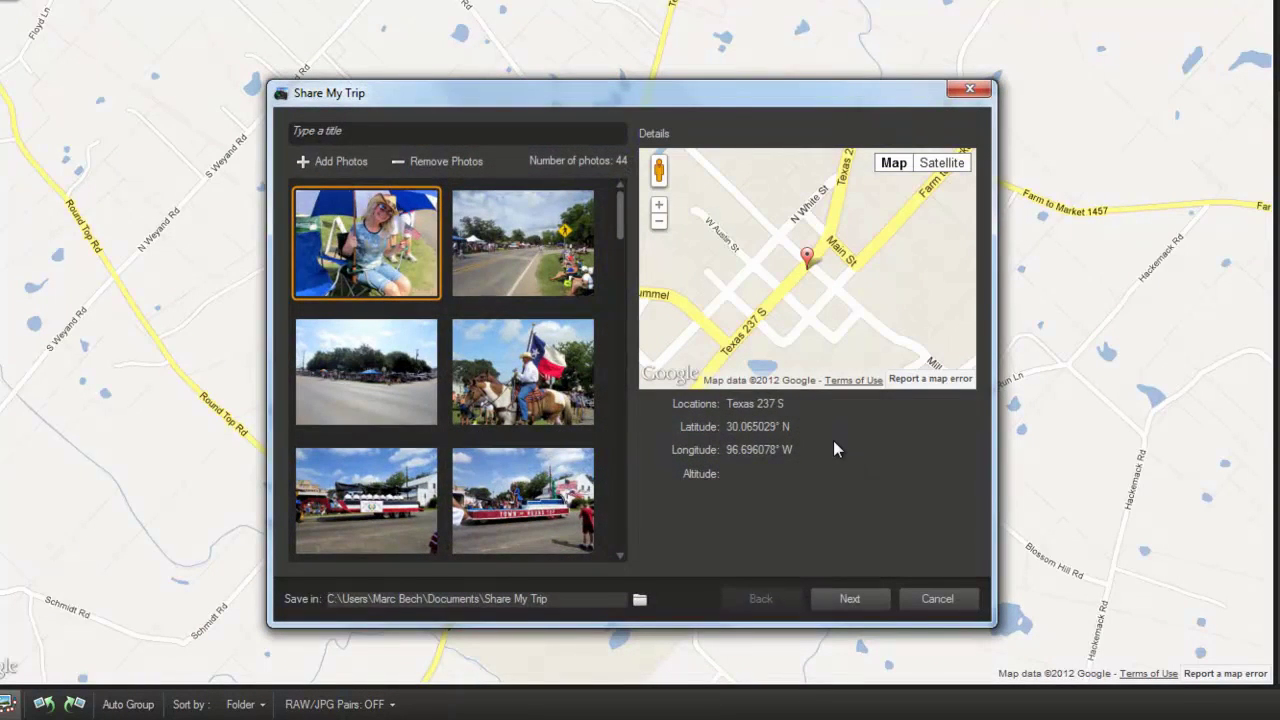
Step: Title the trip 'Vacation Parade' and generate the interactive map project
left_click(370, 130)
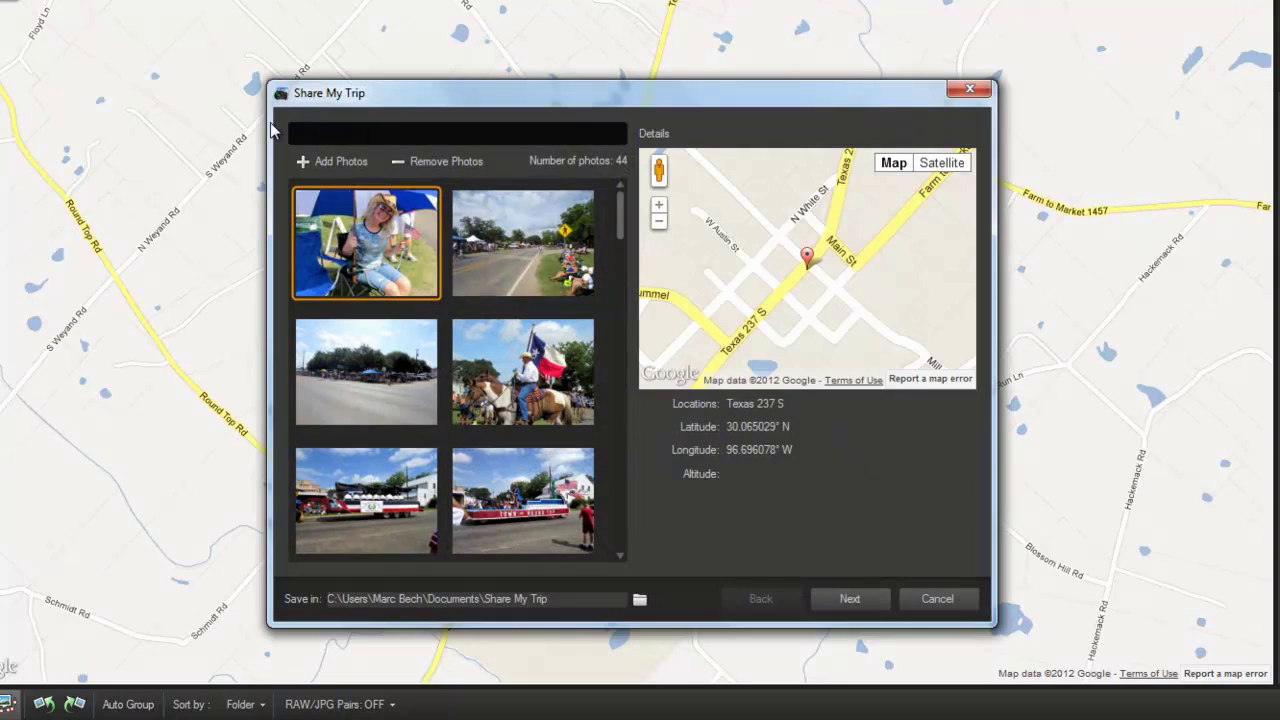
type("Vacation Parade")
left_click(850, 598)
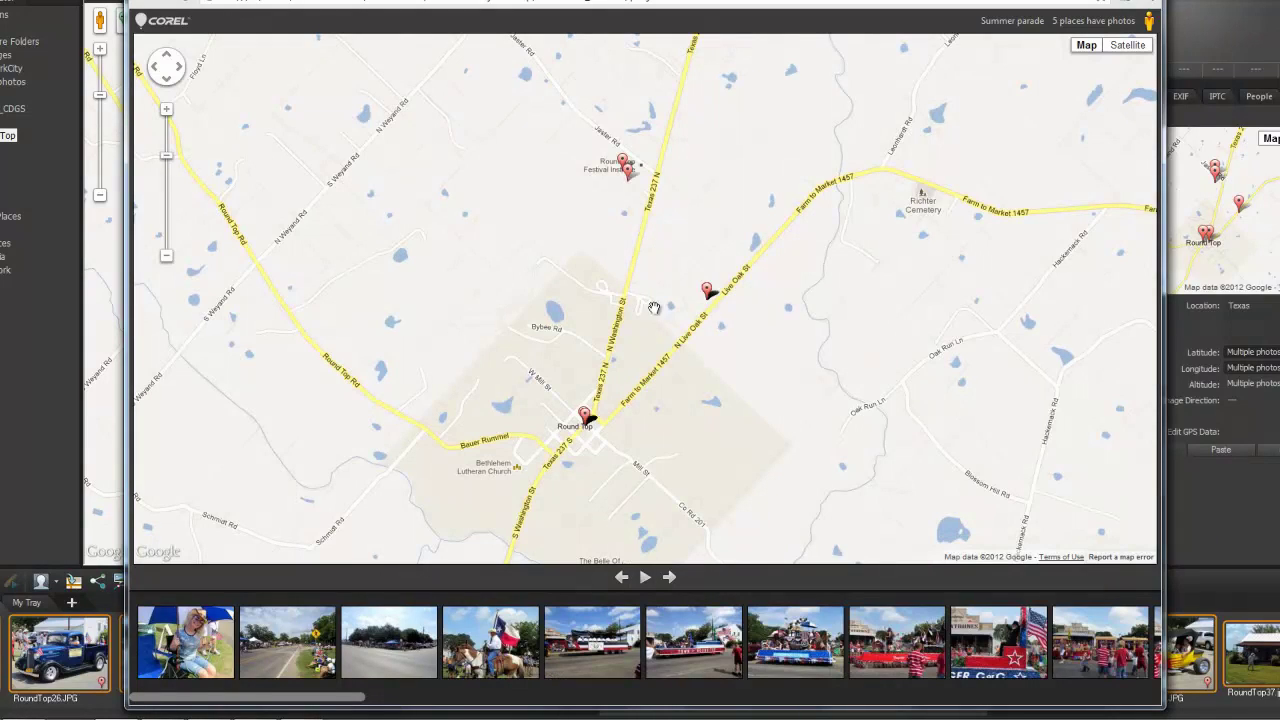
Step: Play the Summer parade trip slideshow and step forward through the photos to the chapel courtyard shot
left_click(646, 578)
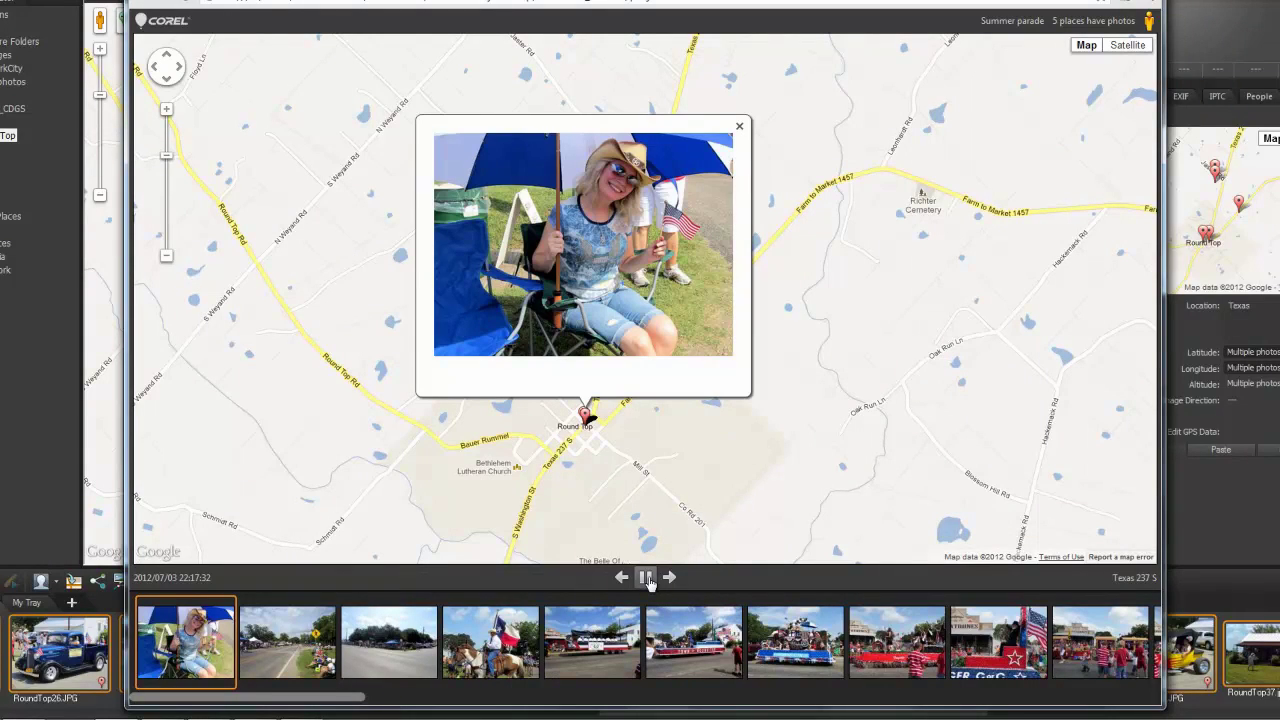
left_click(668, 577)
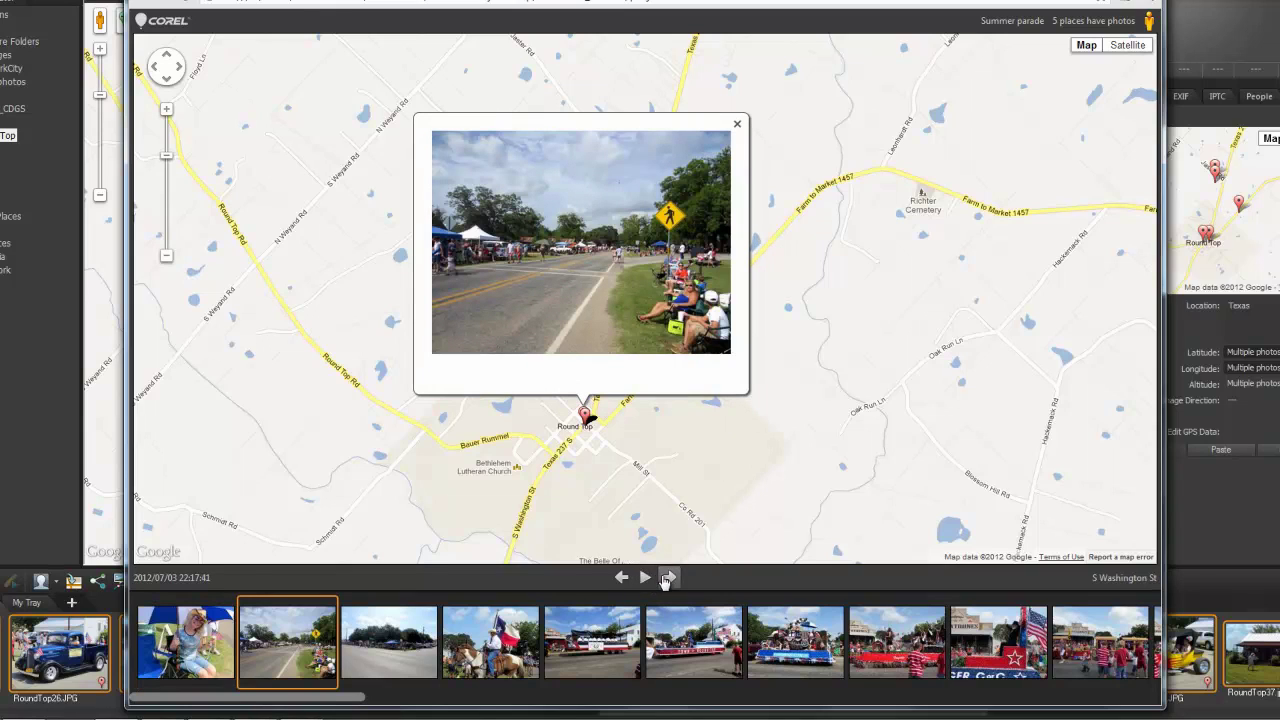
left_click(667, 577)
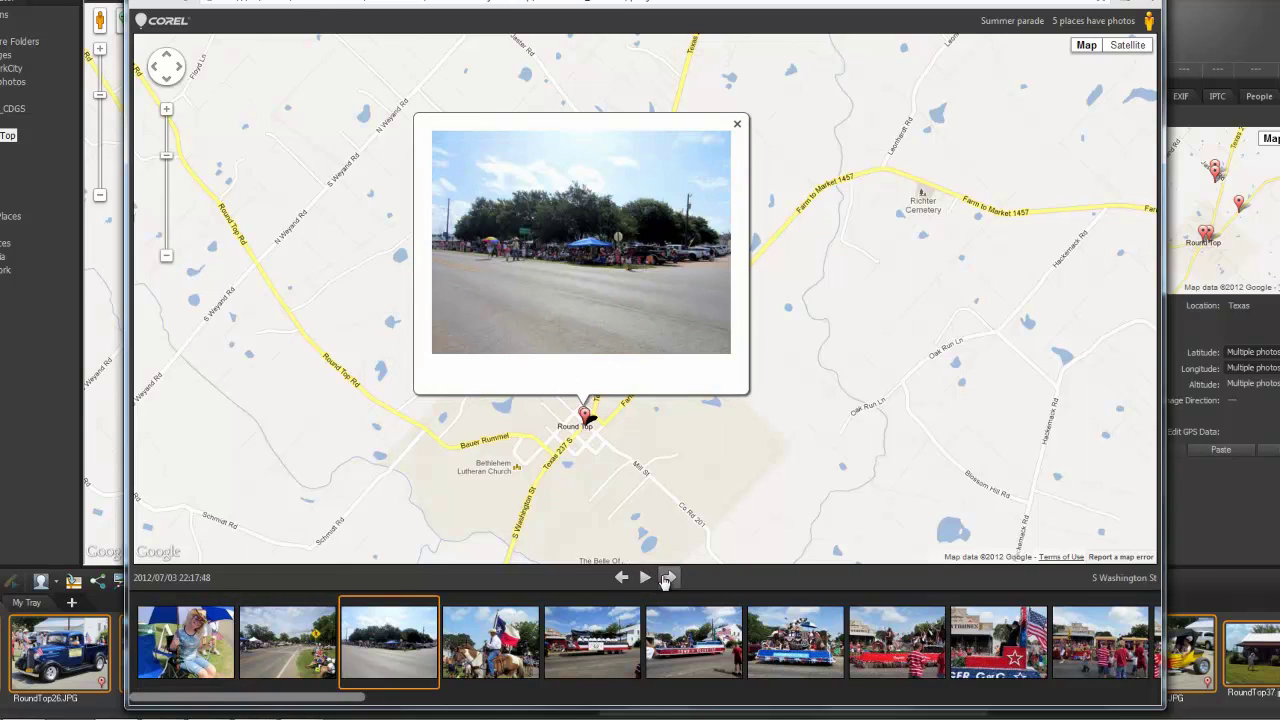
left_click(667, 578)
left_click(667, 578)
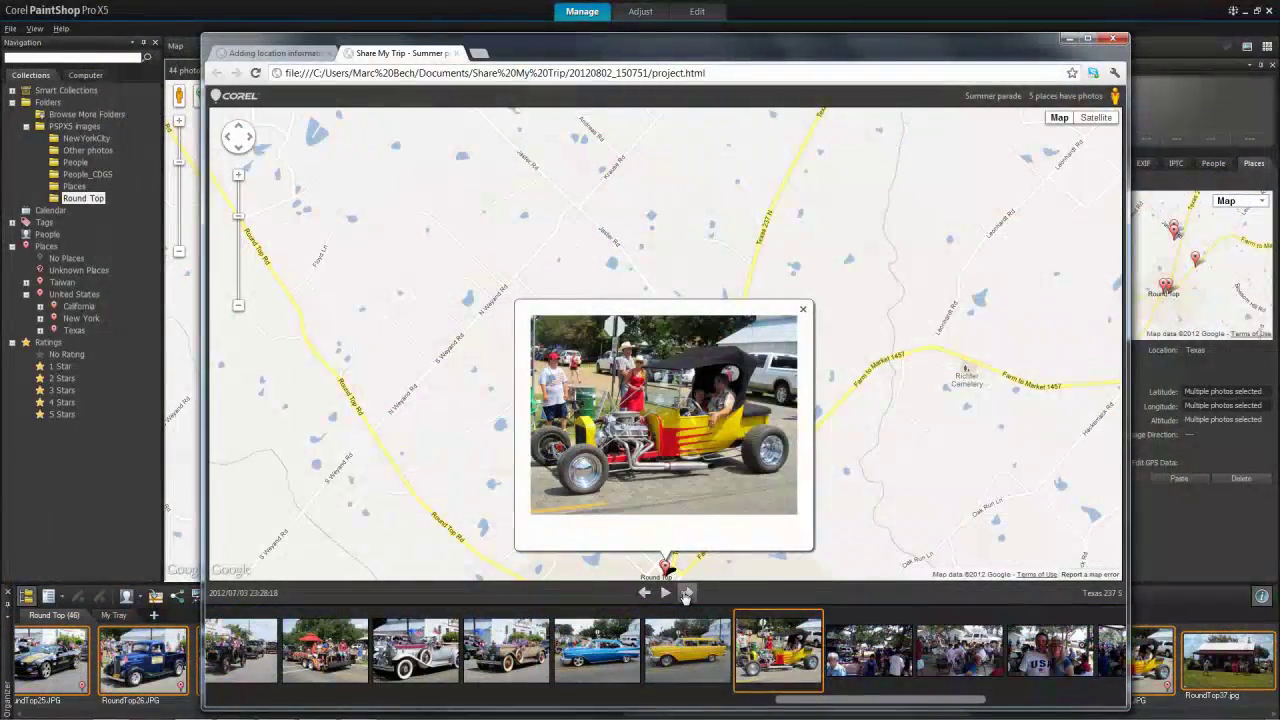
left_click(686, 593)
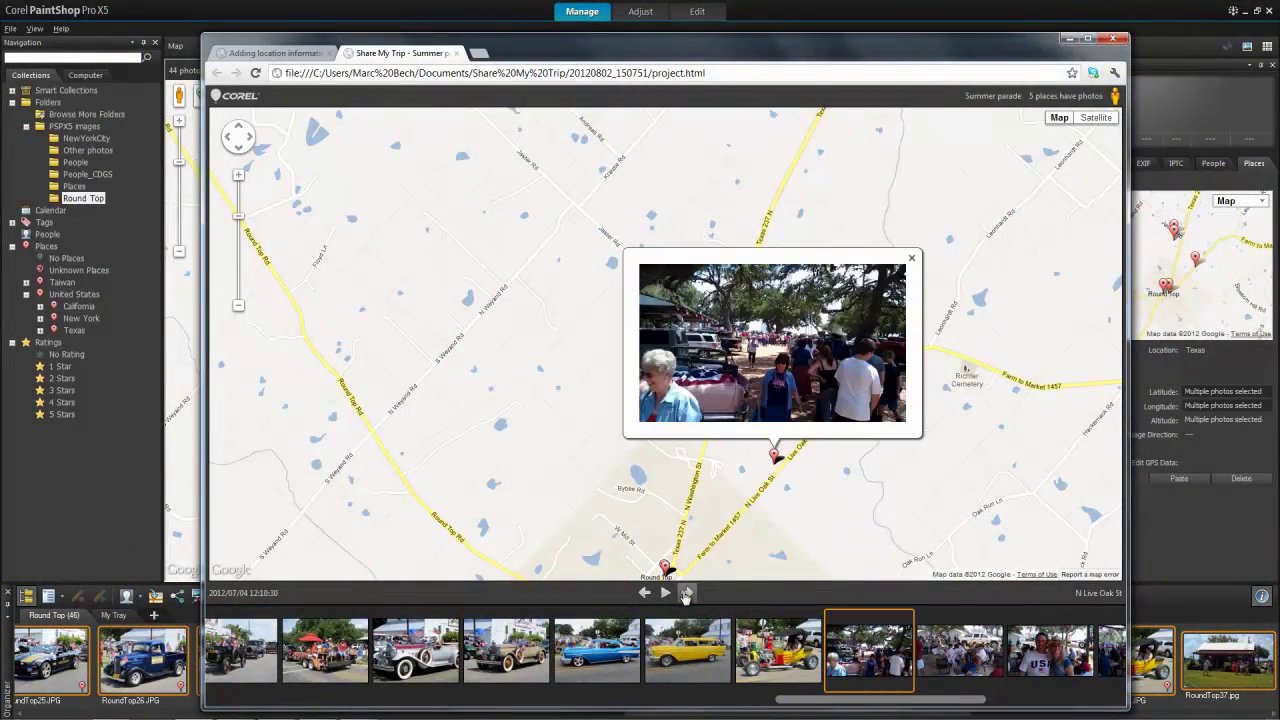
left_click(686, 593)
left_click(686, 593)
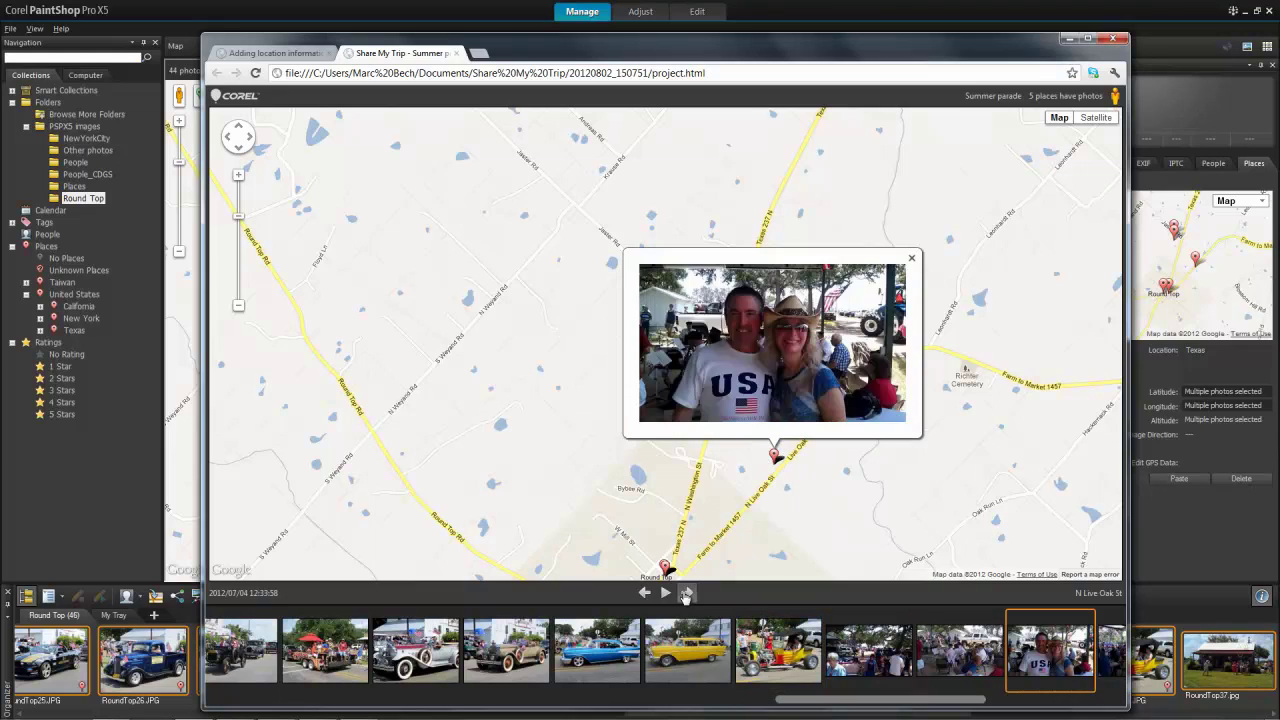
left_click(686, 593)
left_click(686, 593)
left_click(686, 593)
left_click(686, 593)
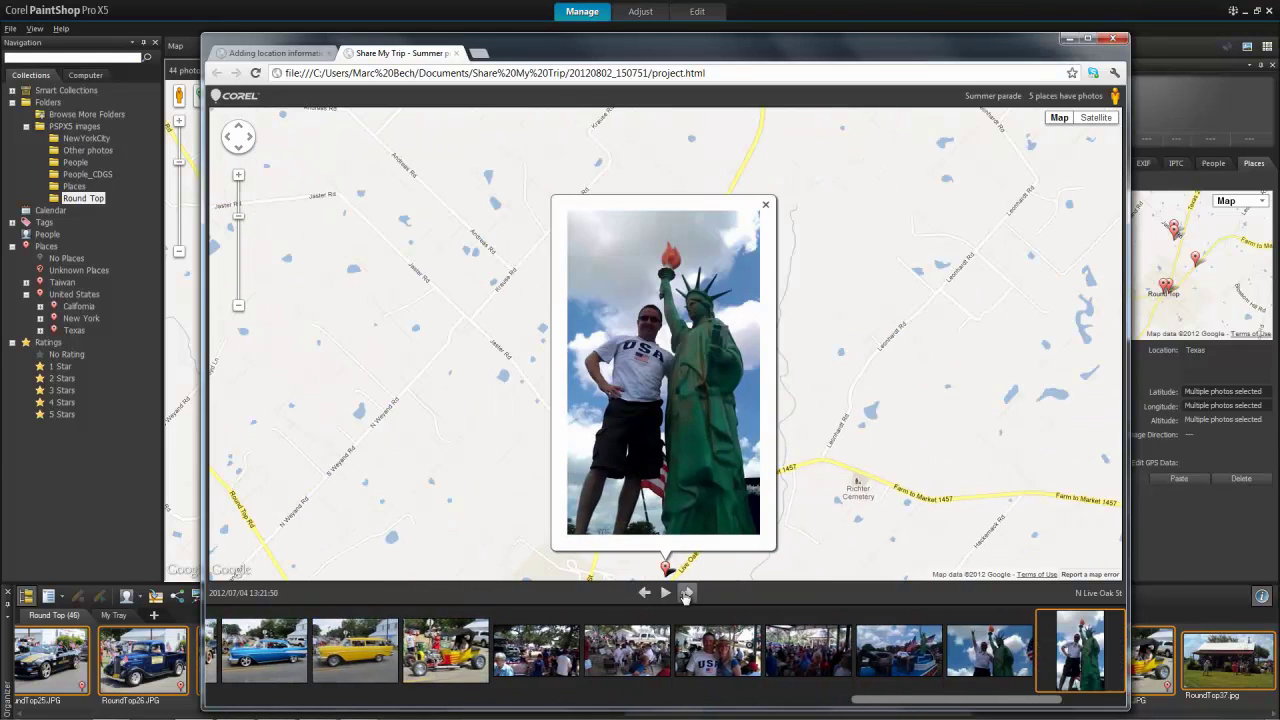
left_click(686, 593)
left_click(686, 593)
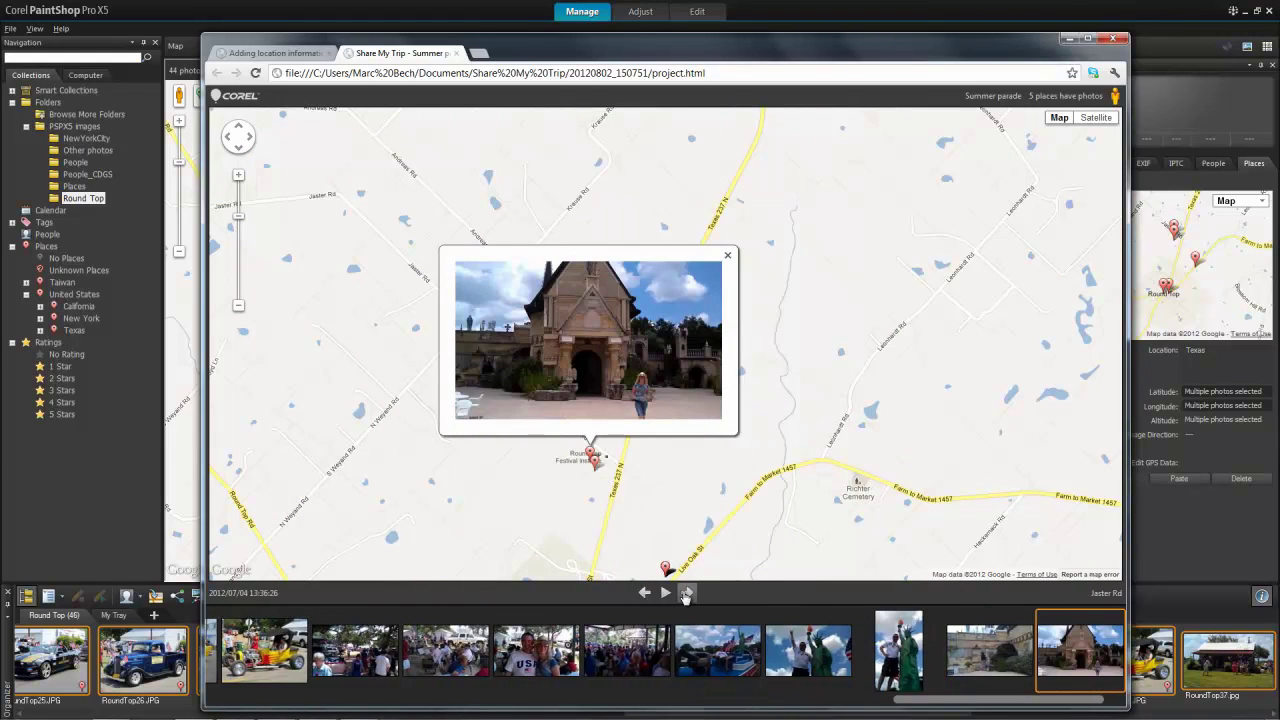